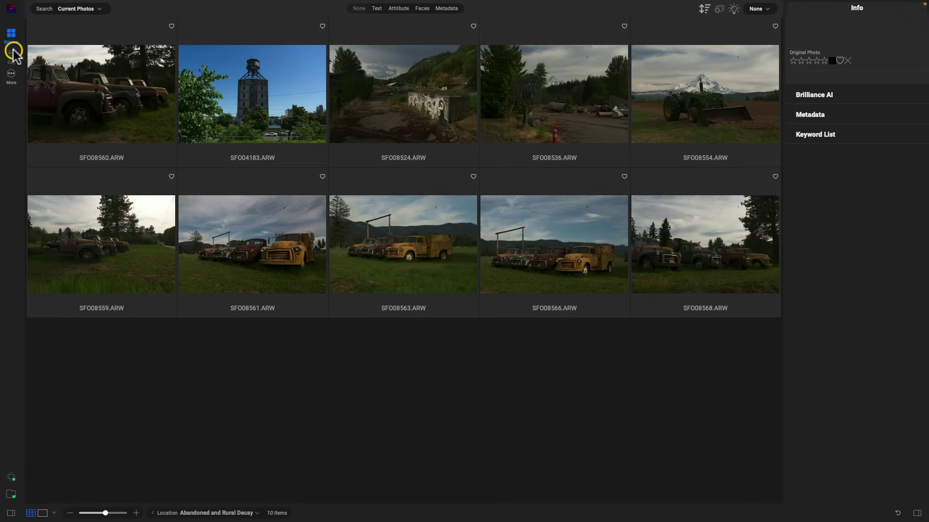
# Select the SFO08560.ARW truck photo and show the More menu of editing modules and outputs.
pyautogui.click(92, 79)
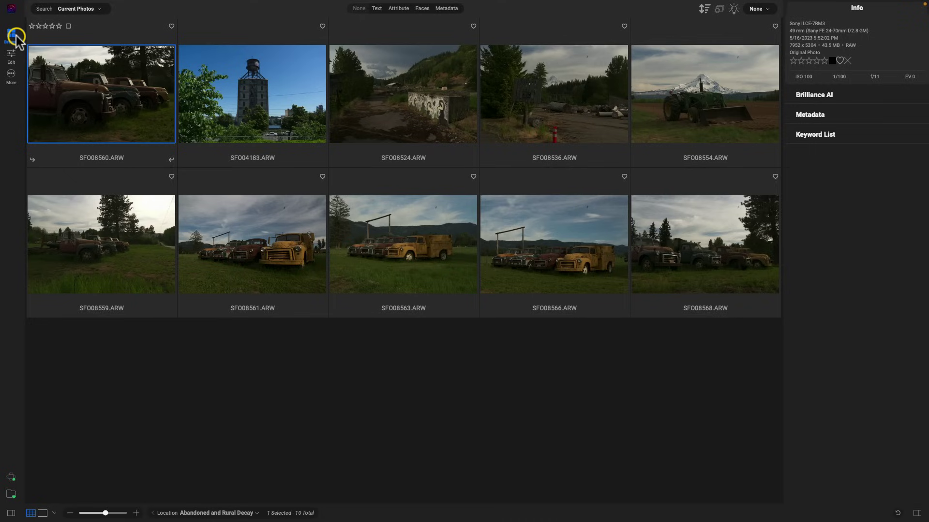
pyautogui.click(11, 75)
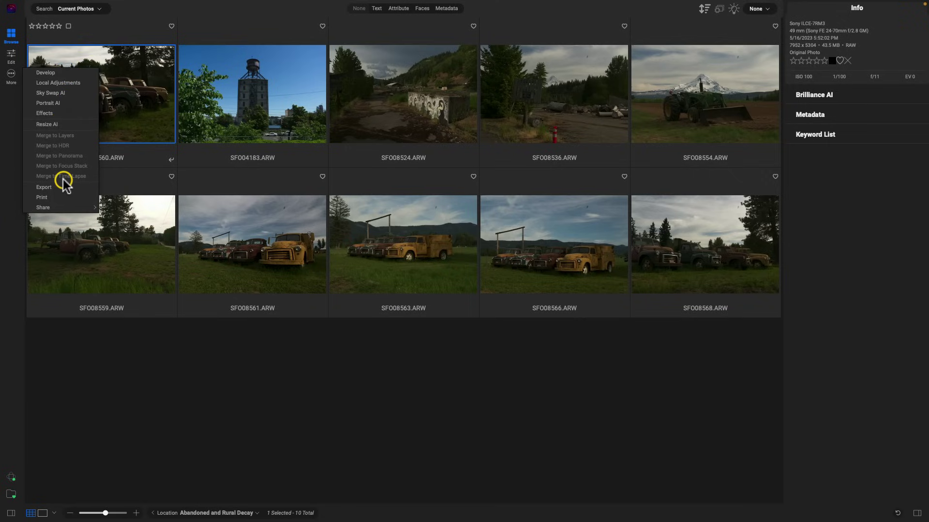
# Close the More menu and show the My Catalogs panel with its Cataloged Folders tree.
pyautogui.click(14, 118)
pyautogui.click(11, 75)
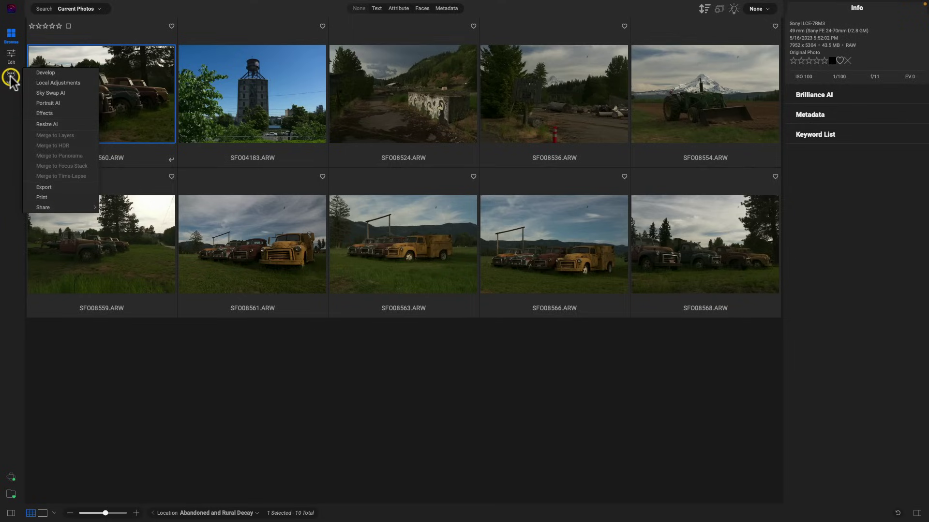
pyautogui.click(11, 76)
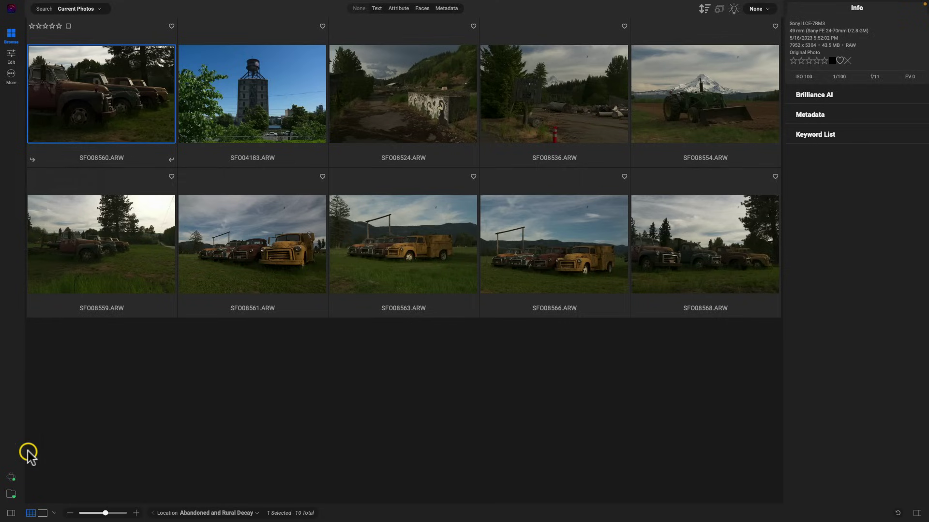
pyautogui.click(10, 512)
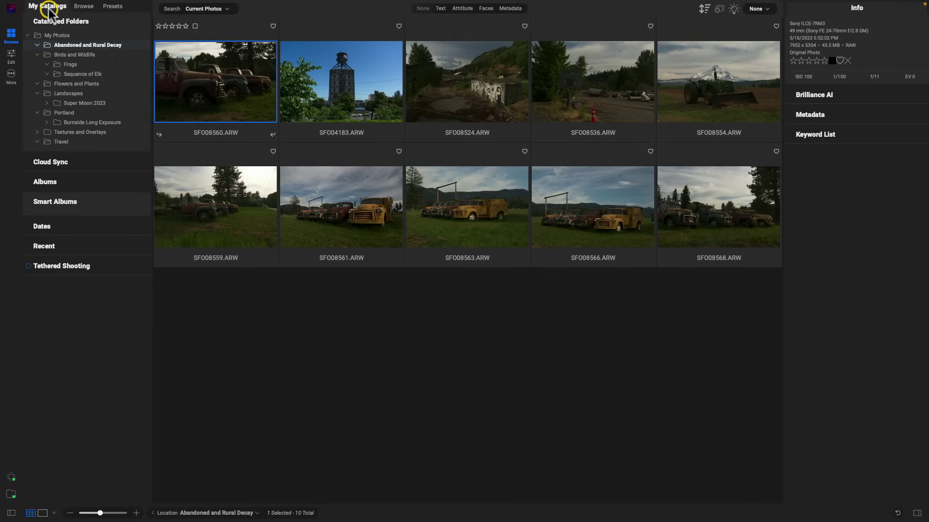
# Switch the side panel to Browse, collapse Local Drives and Favorites, and bring up Preferences.
pyautogui.click(81, 7)
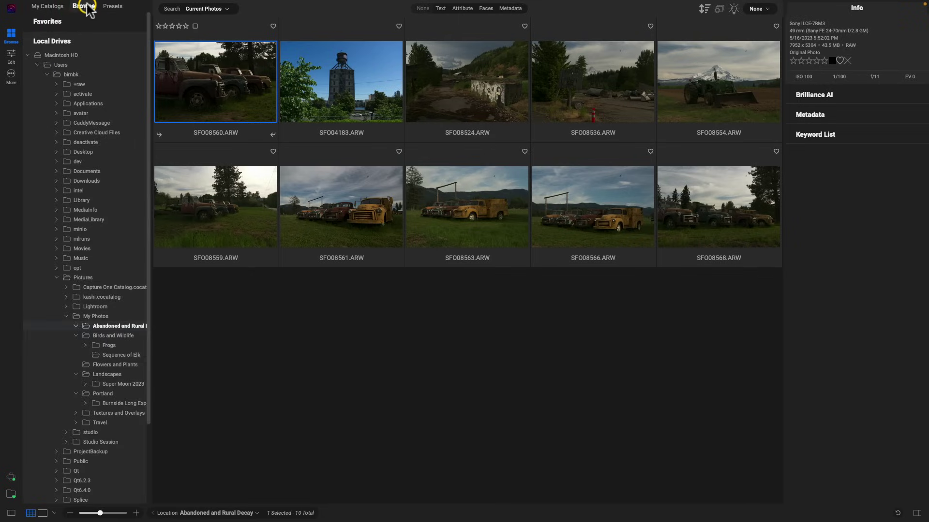
pyautogui.click(64, 38)
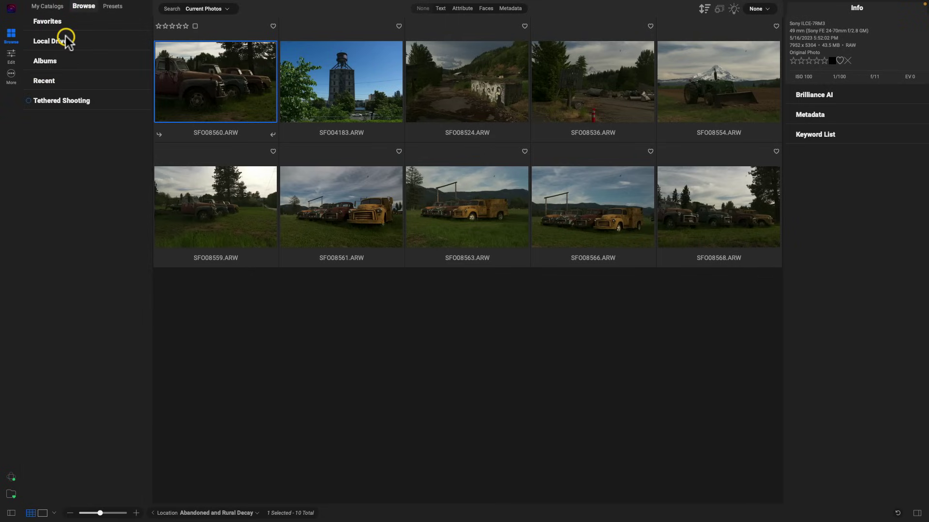
pyautogui.click(89, 23)
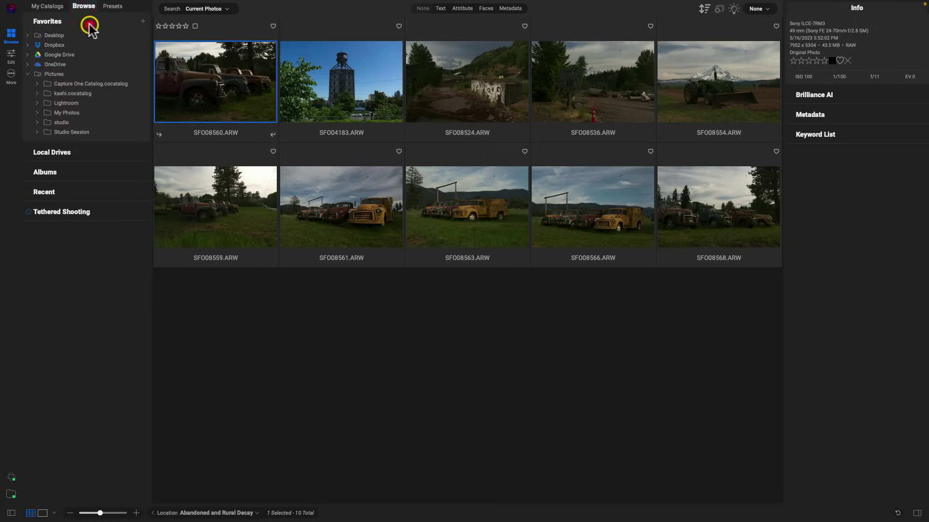
pyautogui.click(90, 25)
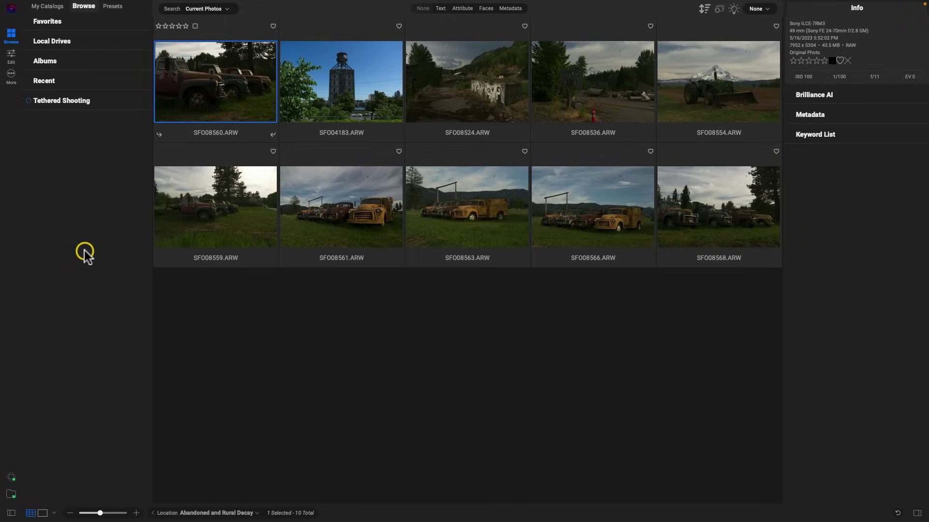
pyautogui.press('super+comma')
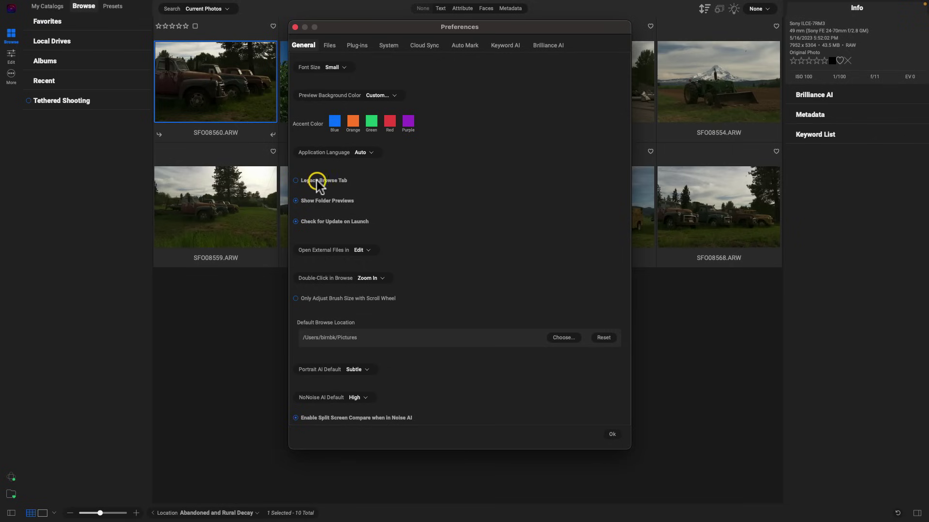
# Enable Legacy Browse Tab in Preferences, then disable it again to restore the standard layout.
pyautogui.click(295, 181)
pyautogui.click(613, 435)
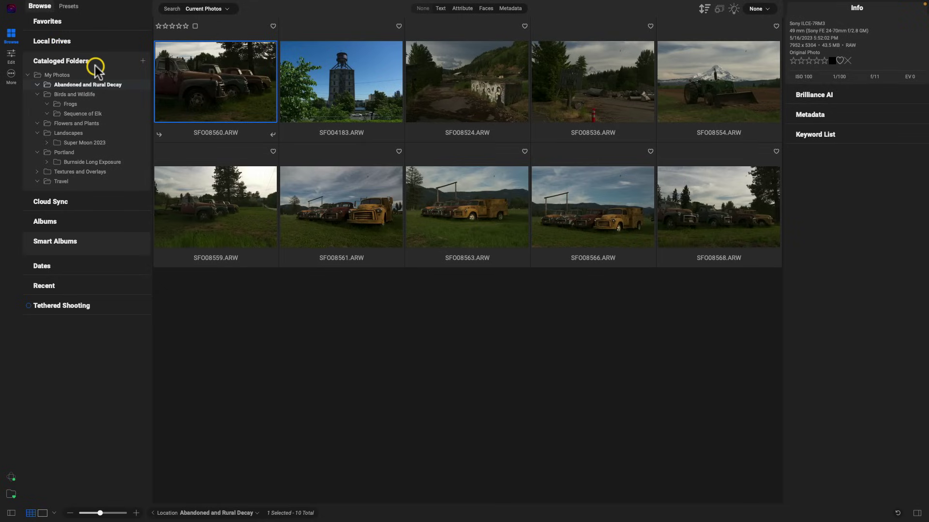
pyautogui.press('super+comma')
pyautogui.click(305, 182)
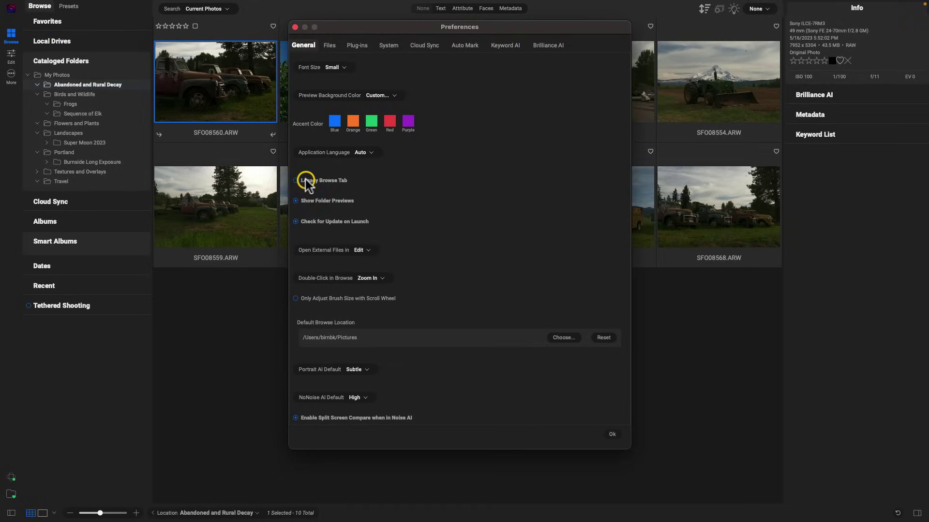
pyautogui.click(612, 435)
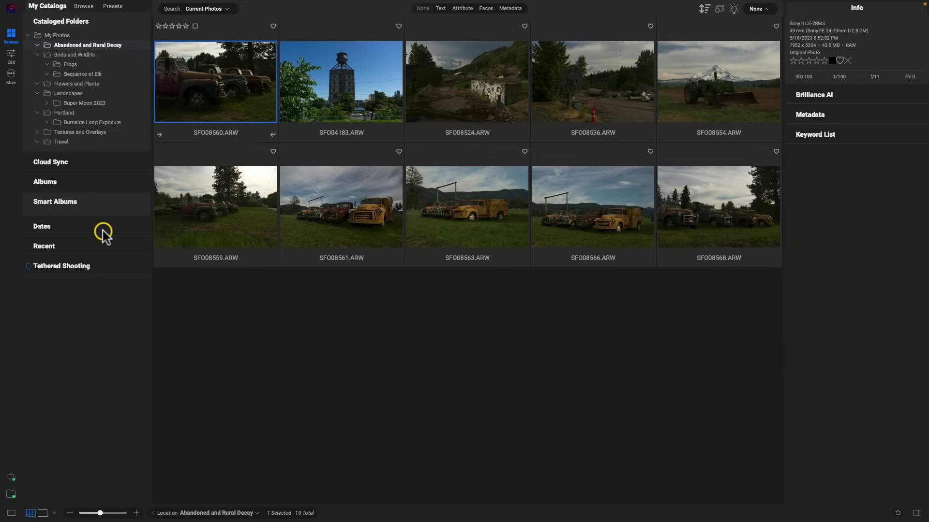
# Deselect the truck photo and toggle the Text search filter row on and off twice.
pyautogui.click(513, 320)
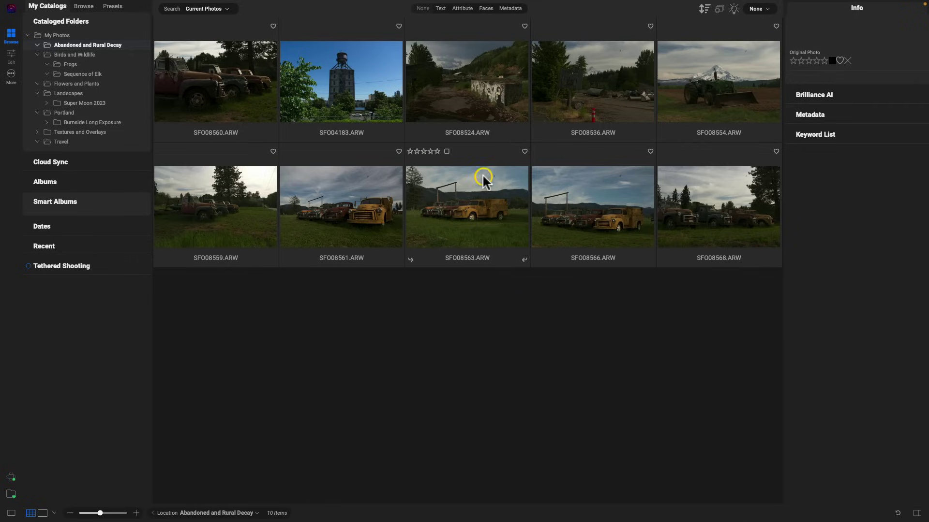
pyautogui.click(440, 8)
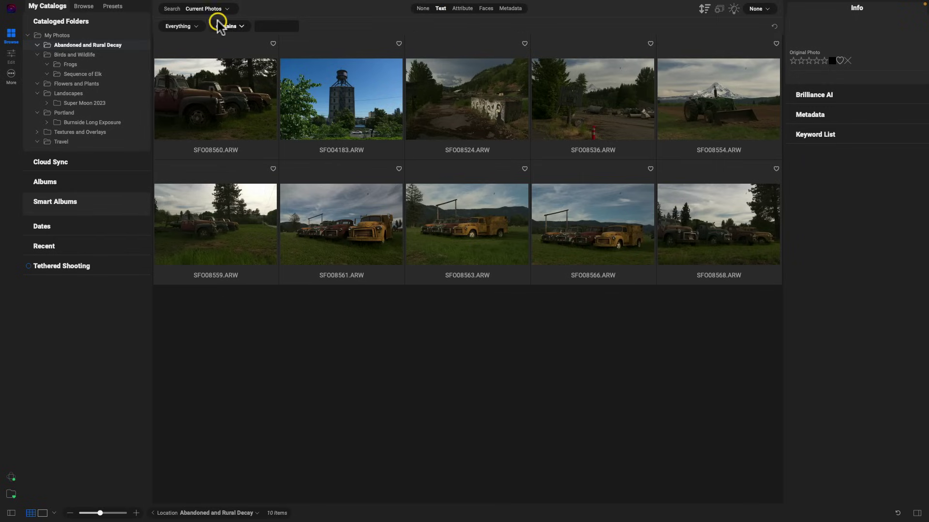
pyautogui.click(441, 9)
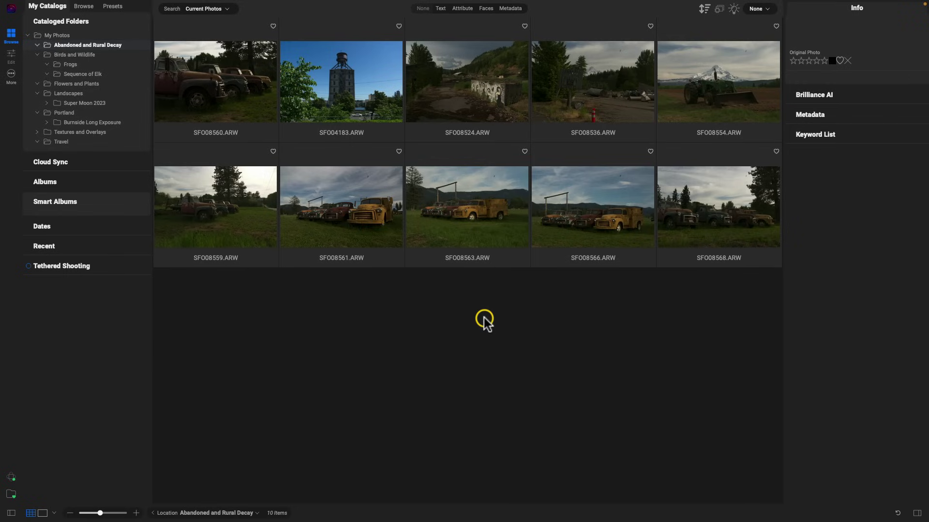
pyautogui.hotkey('ctrl', 'f')
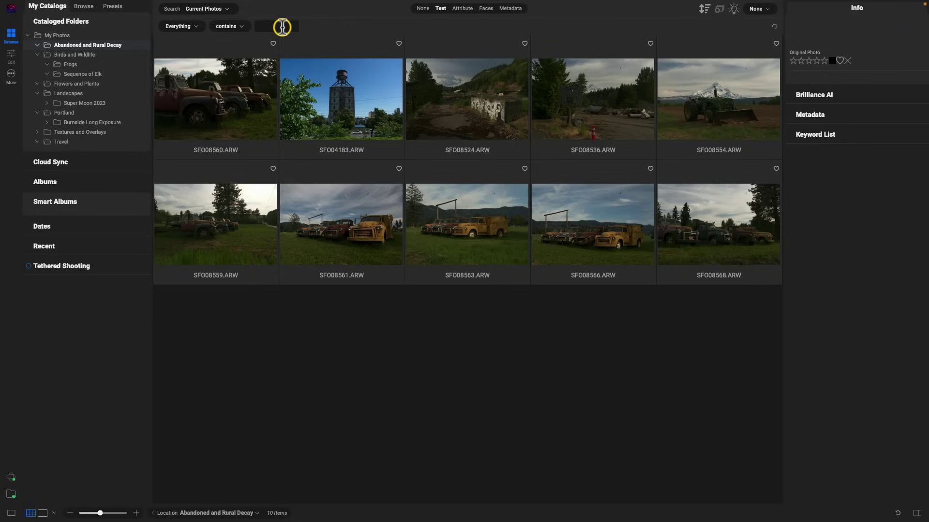
pyautogui.click(435, 8)
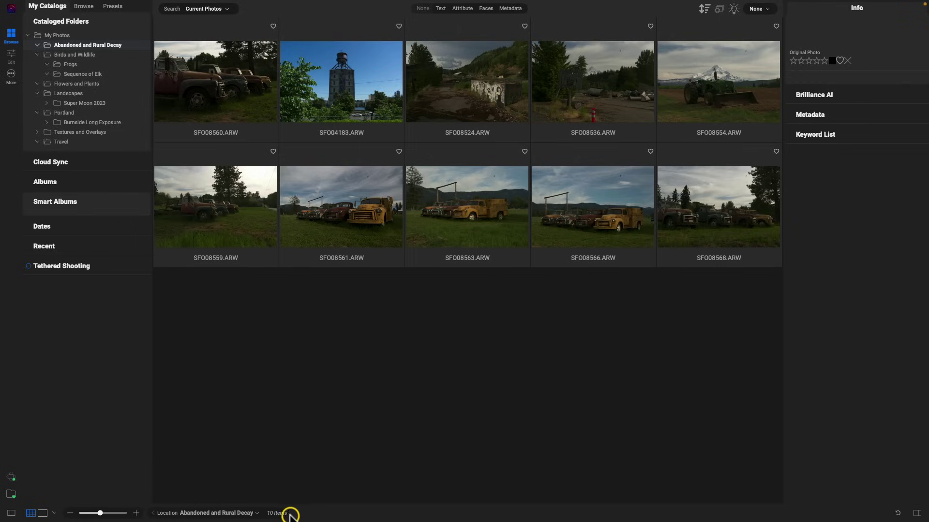
# Go up to My Photos, view the location list without choosing, and show the view-mode options.
pyautogui.click(153, 513)
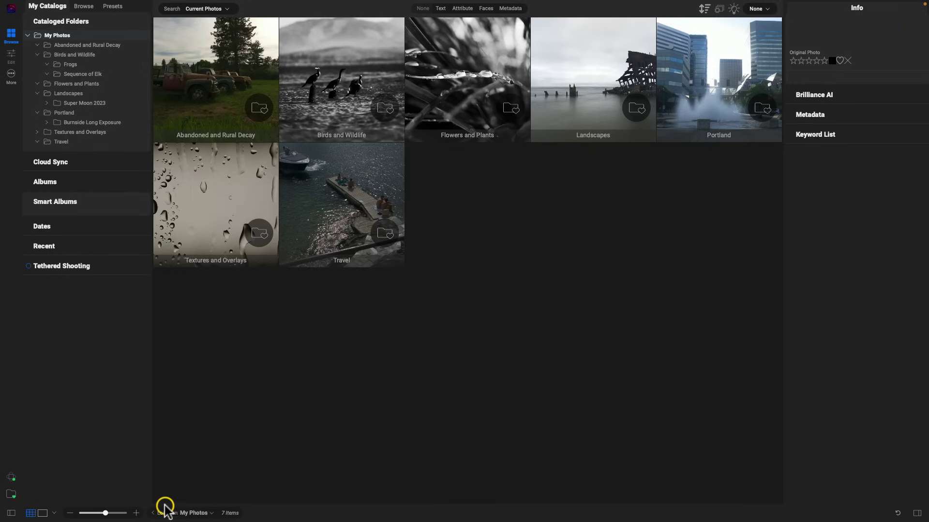
pyautogui.click(211, 514)
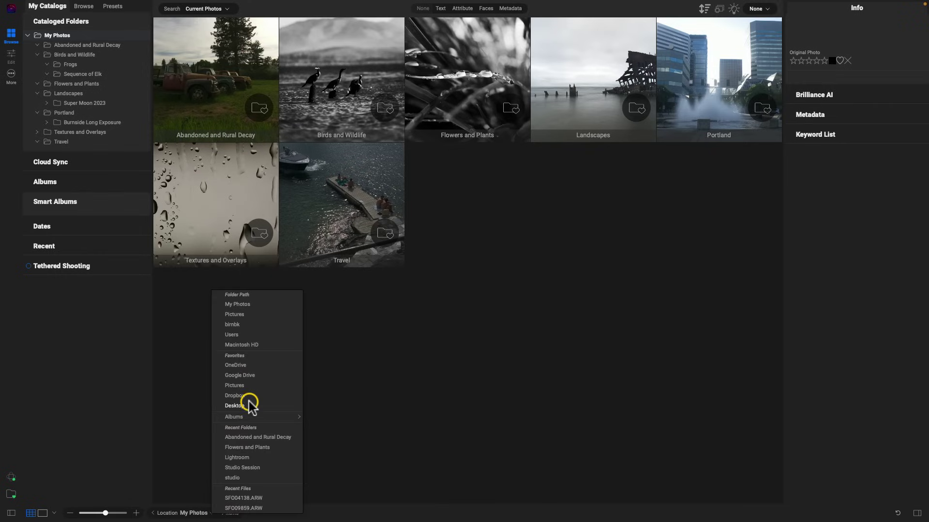
pyautogui.moveTo(246, 417)
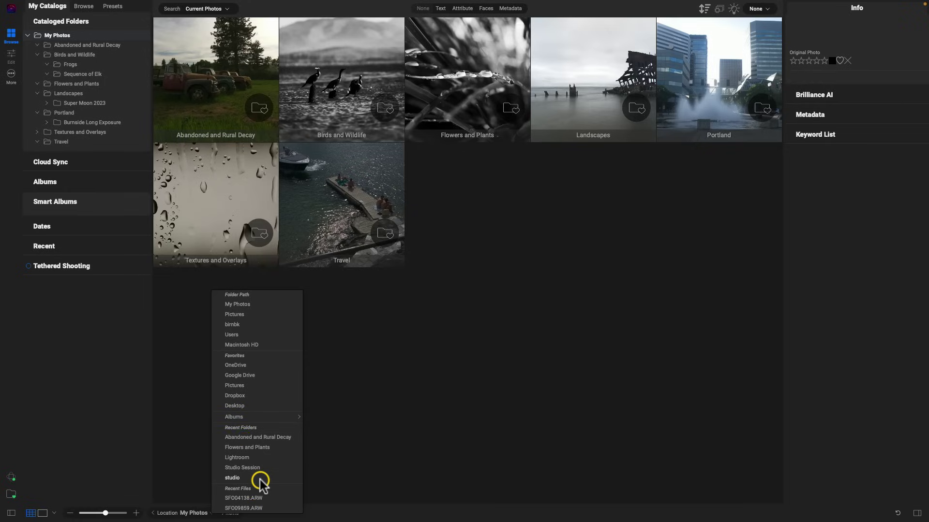
pyautogui.click(359, 446)
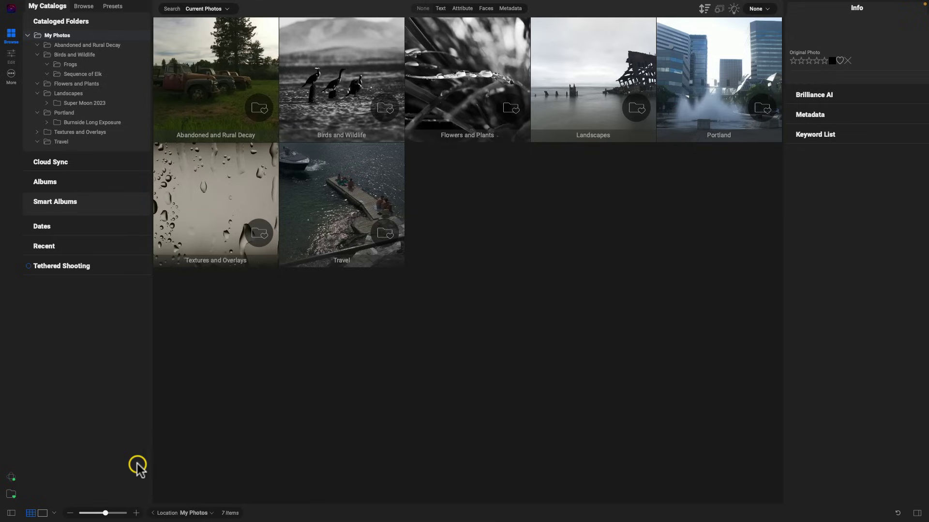
pyautogui.click(54, 513)
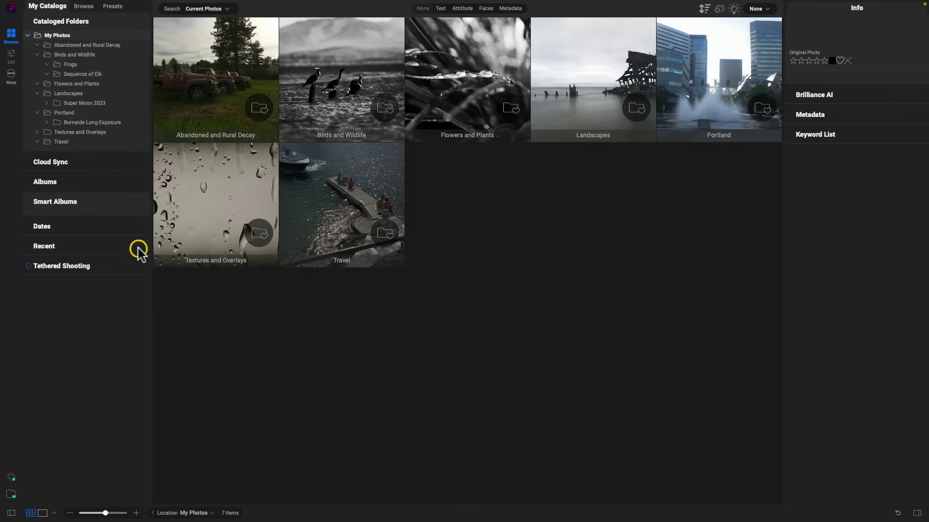
# Review Preview Size and Scan Frequency in My Photos' Catalog Properties, then close the dialog.
pyautogui.rightClick(62, 37)
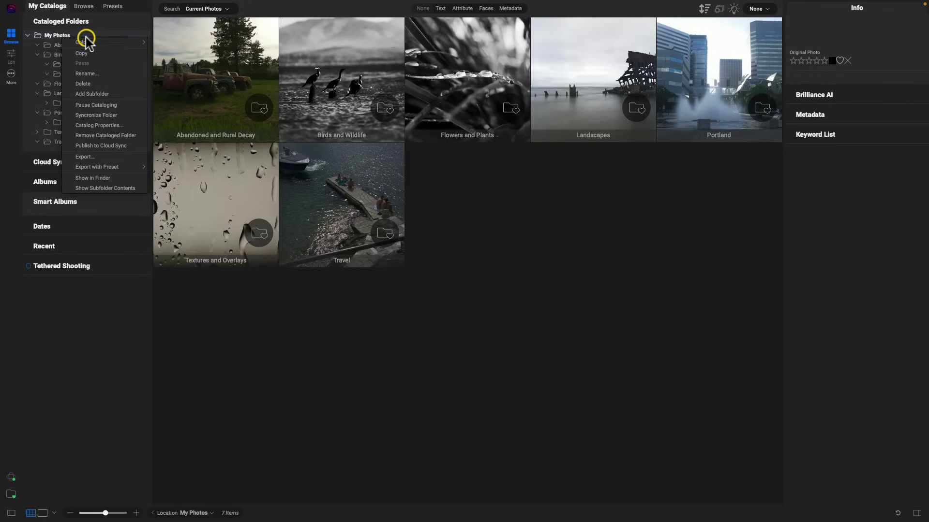
pyautogui.click(105, 125)
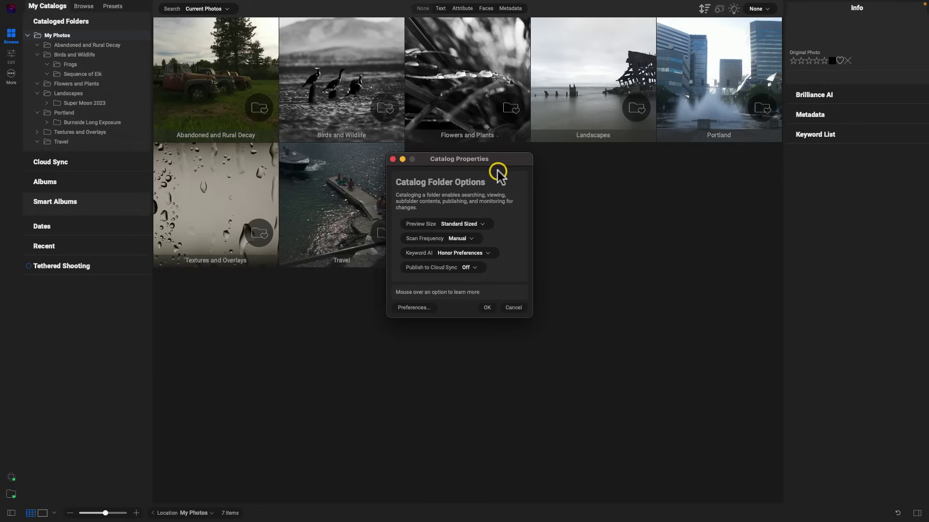
pyautogui.moveTo(424, 223)
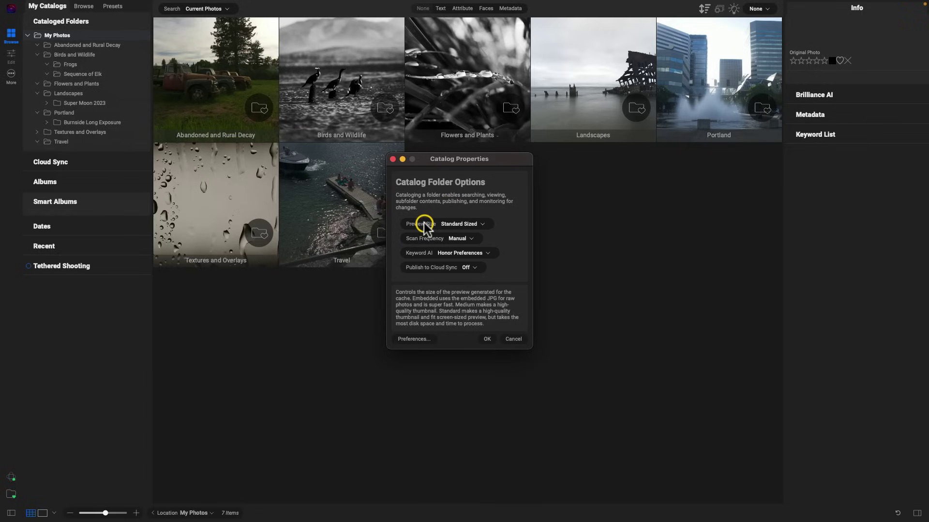
pyautogui.moveTo(419, 240)
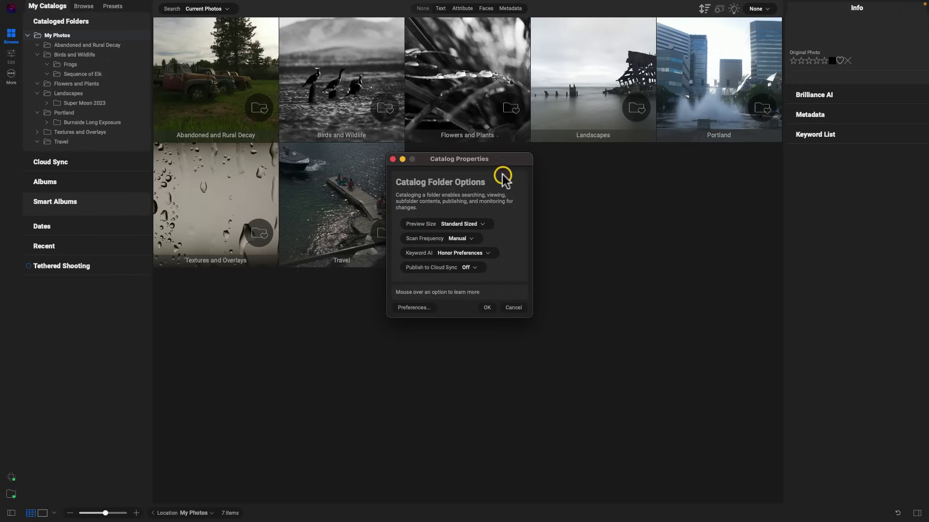
pyautogui.click(393, 160)
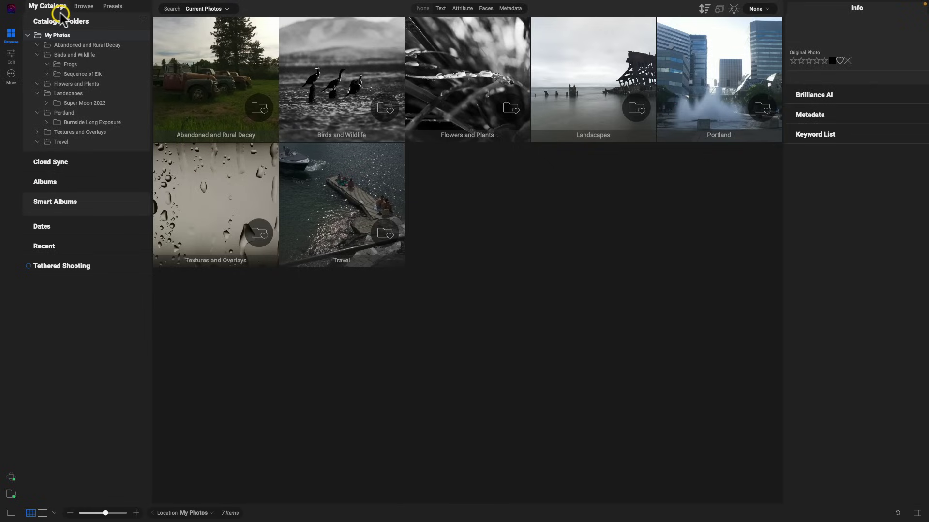
pyautogui.click(440, 9)
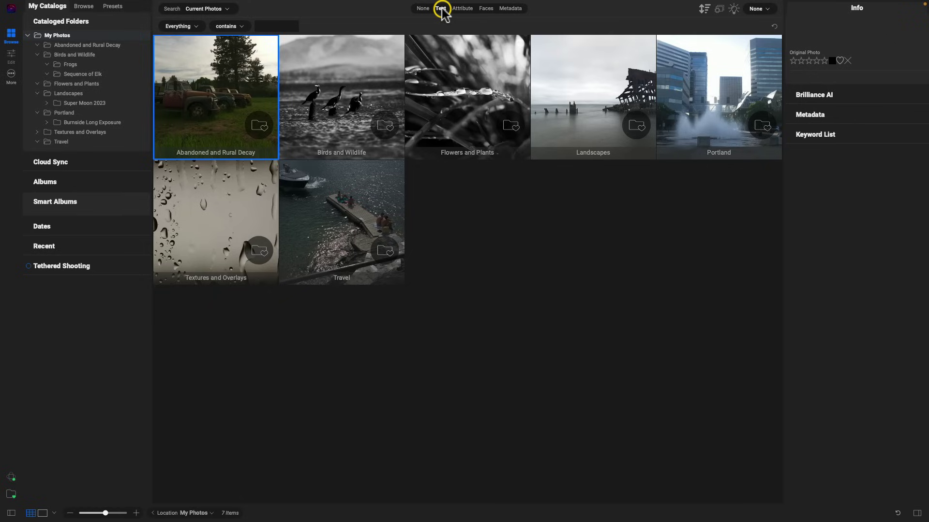
pyautogui.click(441, 9)
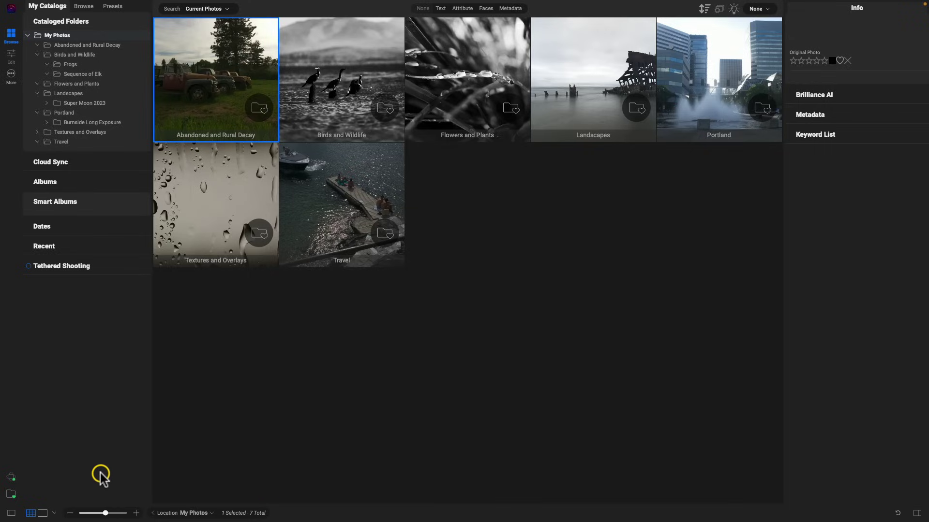
pyautogui.click(55, 513)
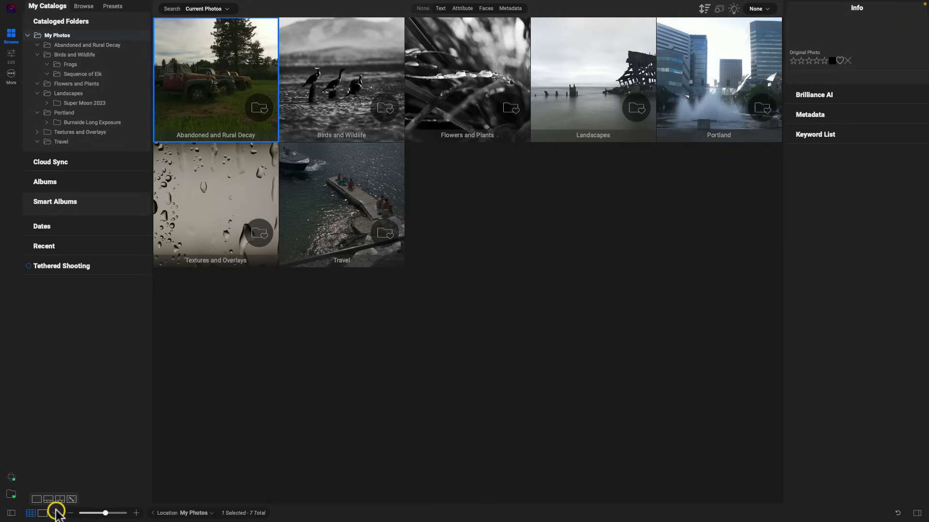
pyautogui.click(56, 513)
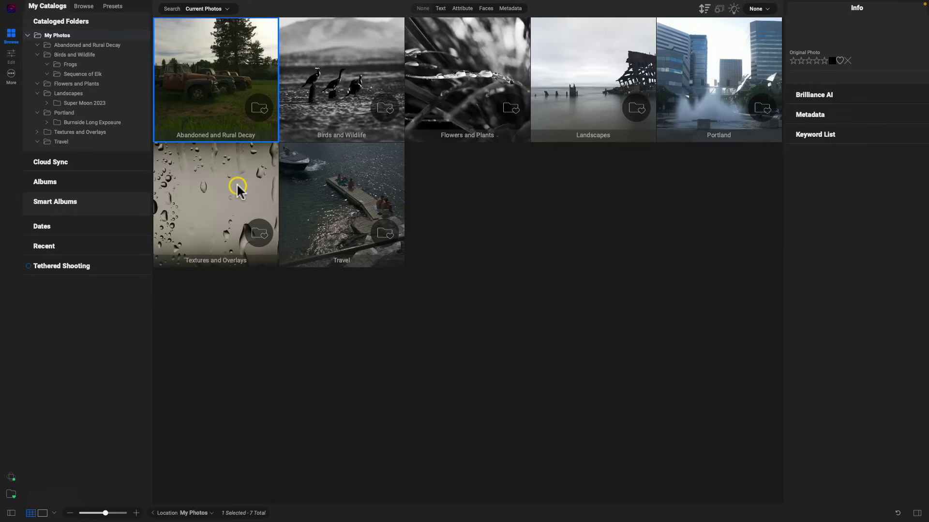
# Open the Flowers and Plants folder and send SF04138.ARW to the Edit module.
pyautogui.doubleClick(448, 64)
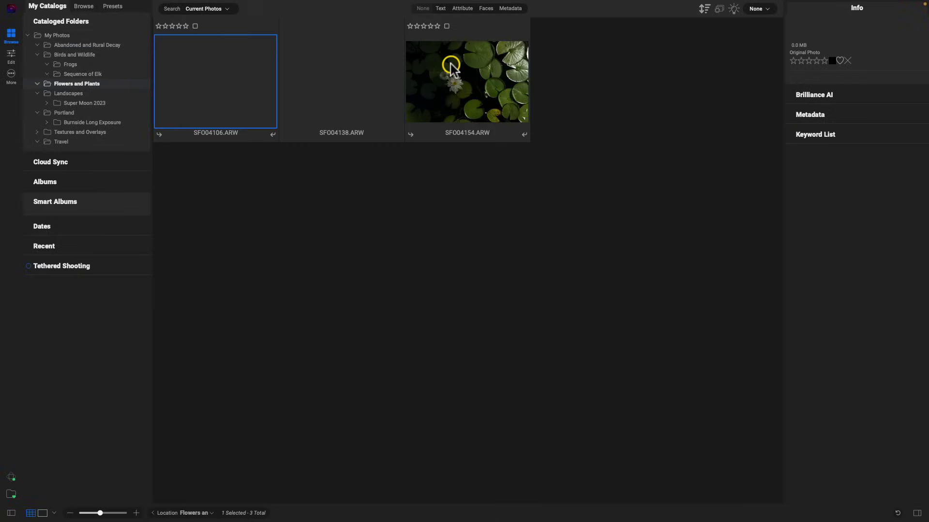
pyautogui.click(354, 91)
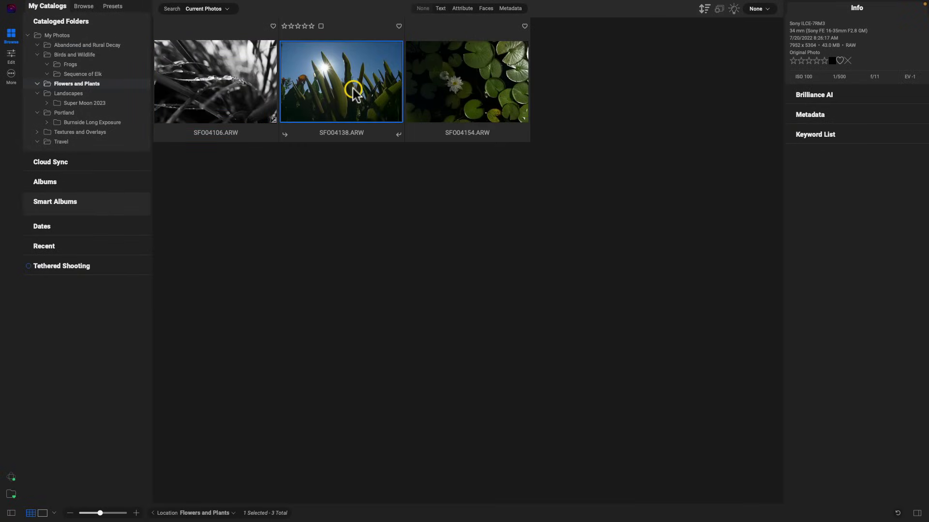
pyautogui.click(12, 57)
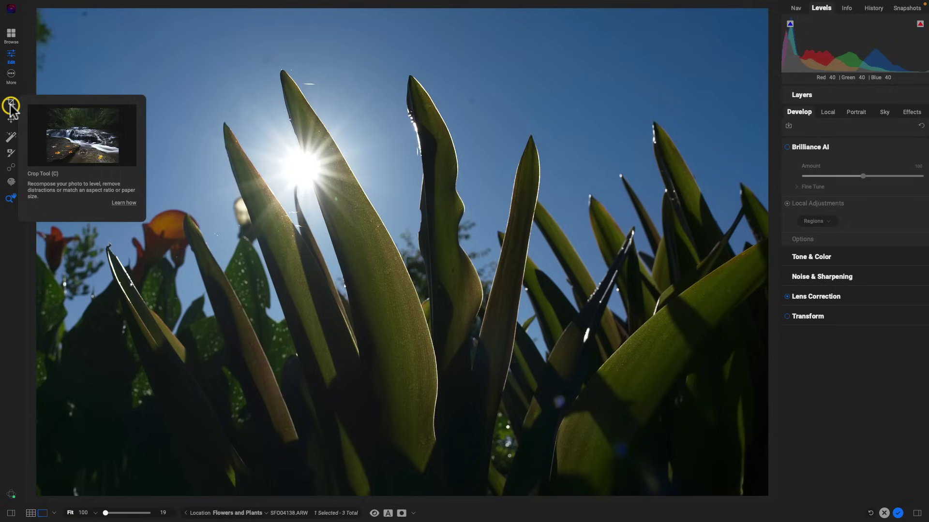
# Pick the Local Adjustment Brush and reveal its size, feather and opacity options bar.
pyautogui.click(14, 158)
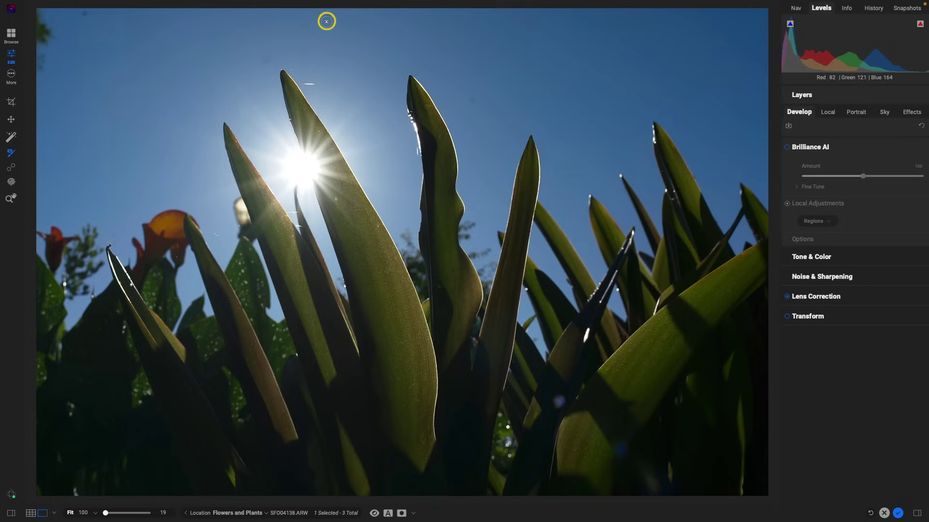
pyautogui.moveTo(328, 15)
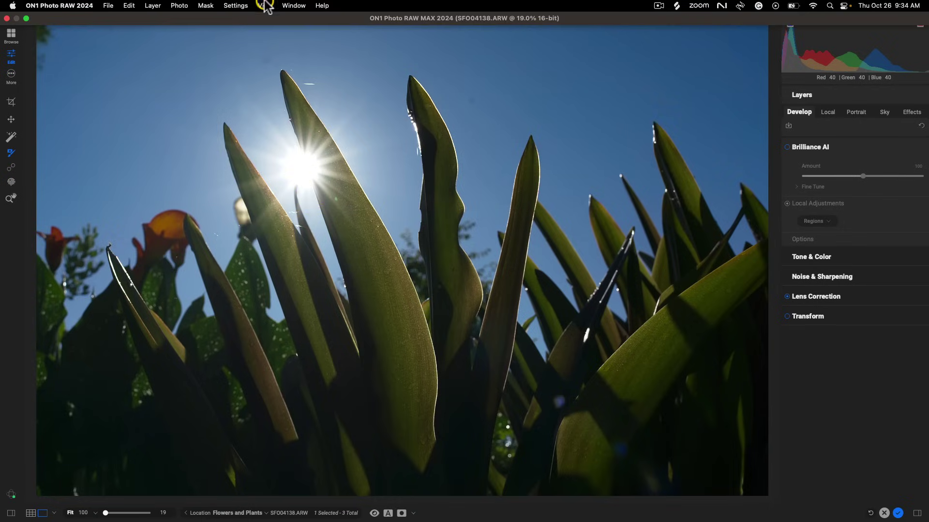
pyautogui.click(265, 5)
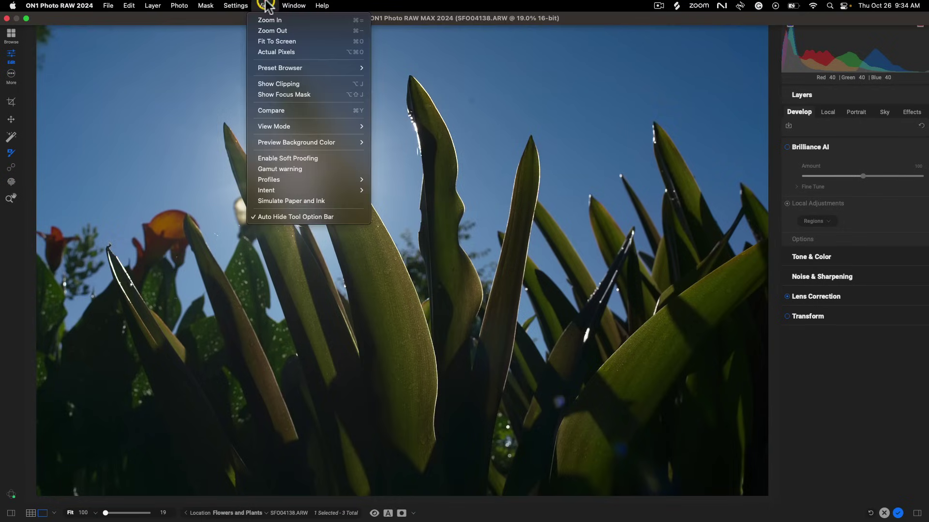
pyautogui.click(275, 217)
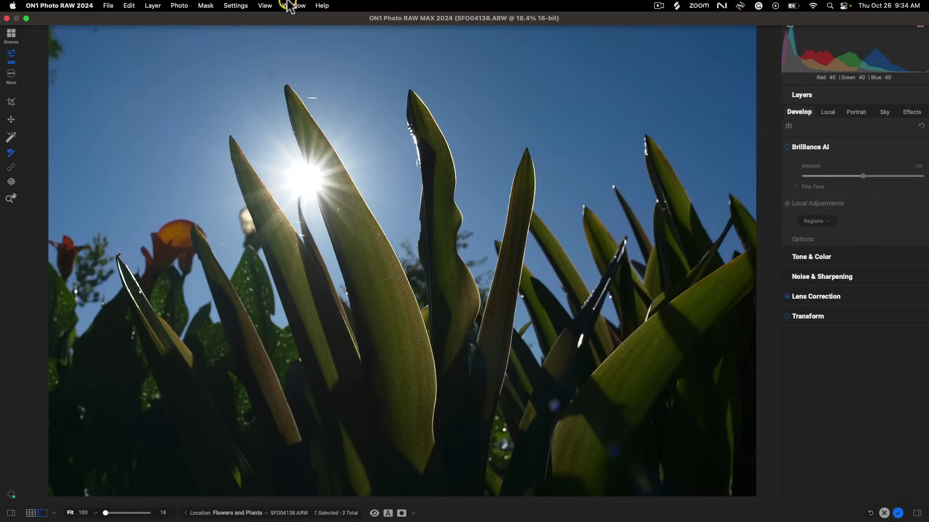
pyautogui.click(265, 6)
pyautogui.click(298, 217)
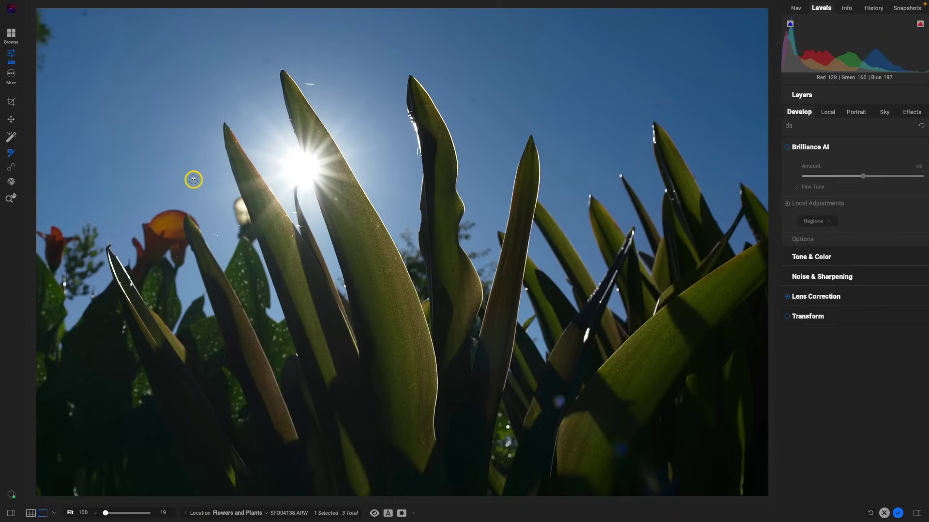
# Try the Perfect Eraser and its retouch tool list, return to the brush, then choose the View tool (Z).
pyautogui.click(11, 168)
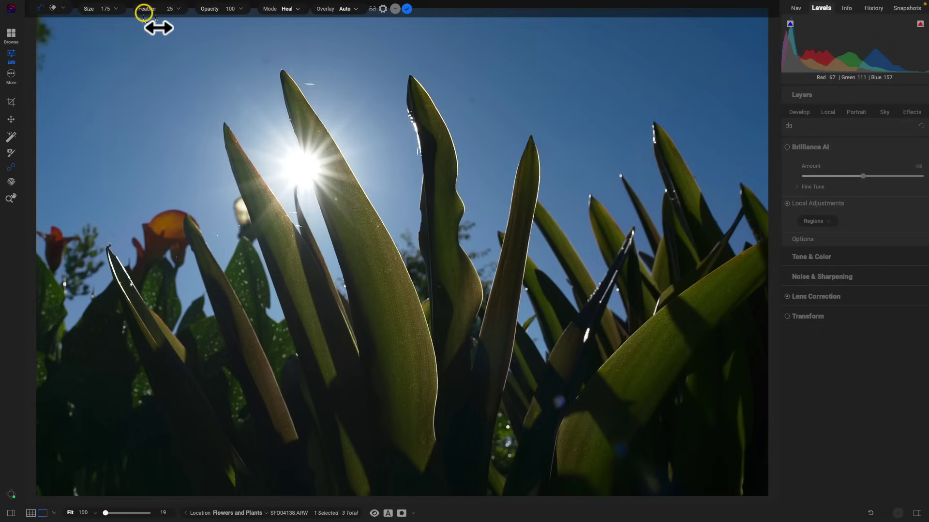
pyautogui.click(63, 7)
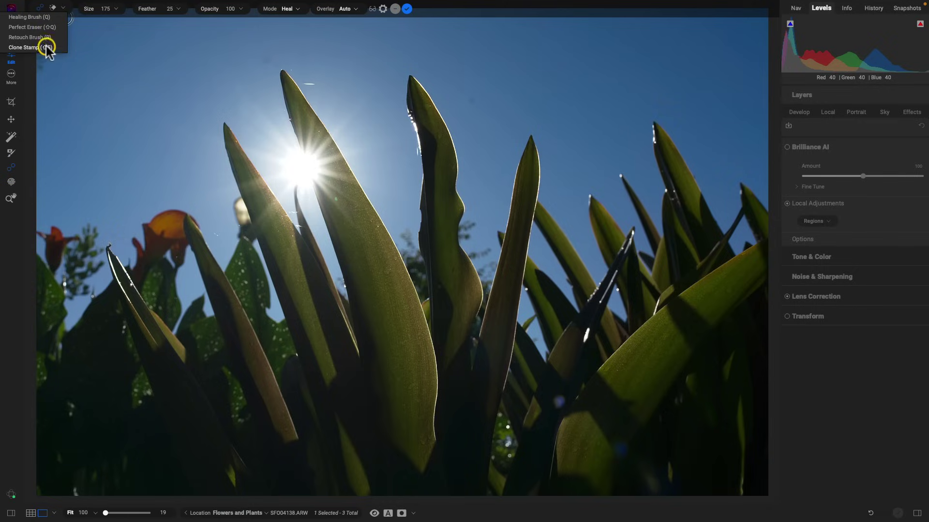
pyautogui.click(41, 7)
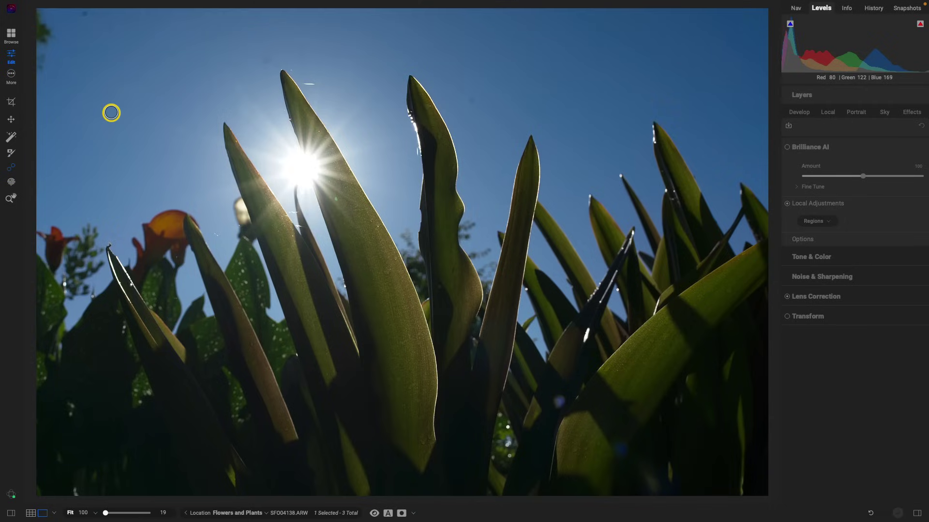
pyautogui.click(11, 153)
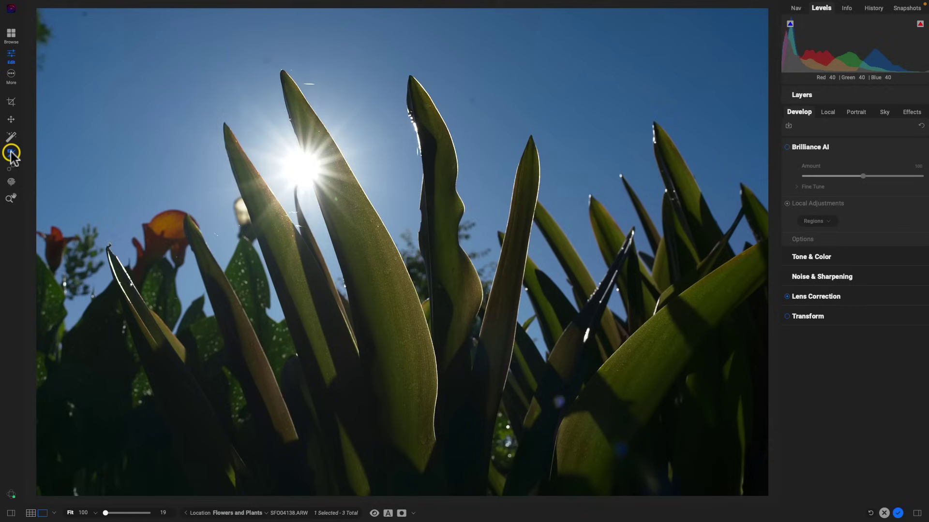
pyautogui.press('z')
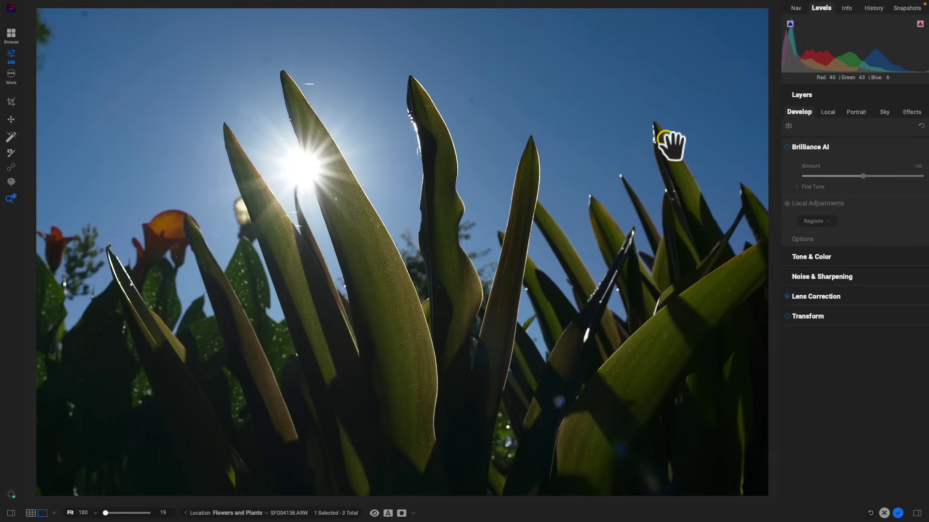
# Expand the Layers list and resize the panel, then give the develop adjustments room again.
pyautogui.click(840, 94)
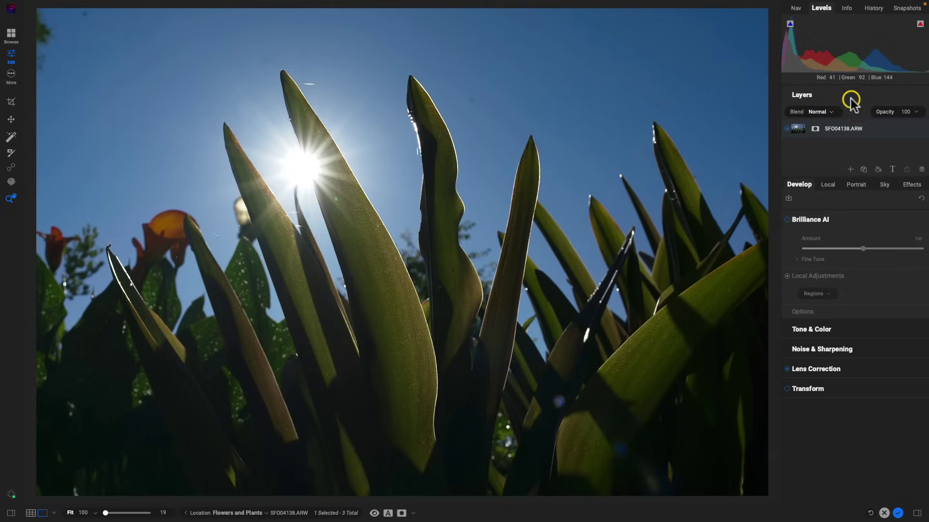
pyautogui.moveTo(838, 177); pyautogui.dragTo(823, 493)
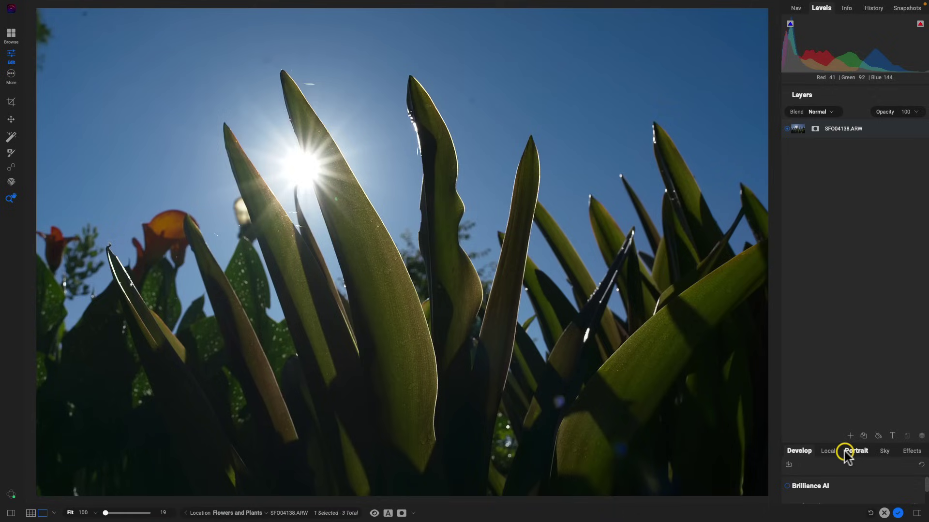
pyautogui.moveTo(844, 444); pyautogui.dragTo(842, 169)
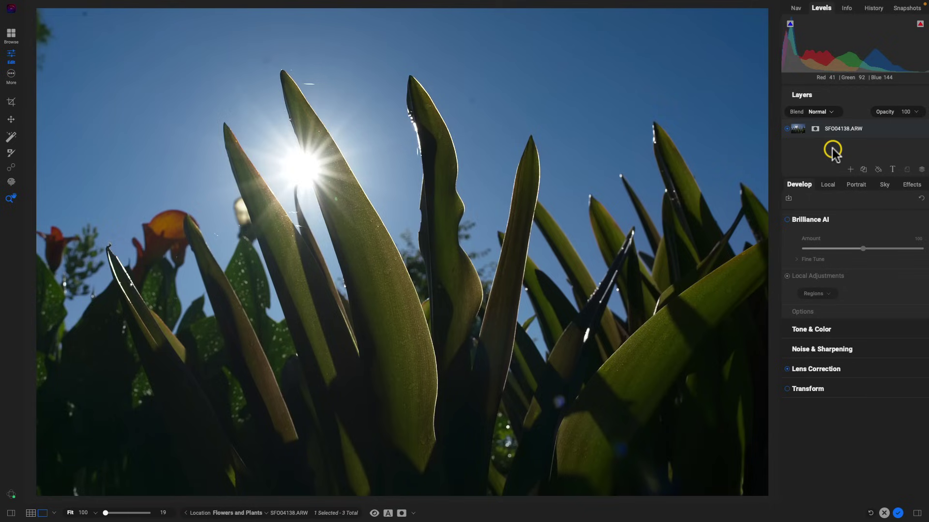
# Add a Lorem ipsum text layer, commit it, and delete it, leaving SFO04138.ARW alone.
pyautogui.click(892, 170)
pyautogui.moveTo(866, 129)
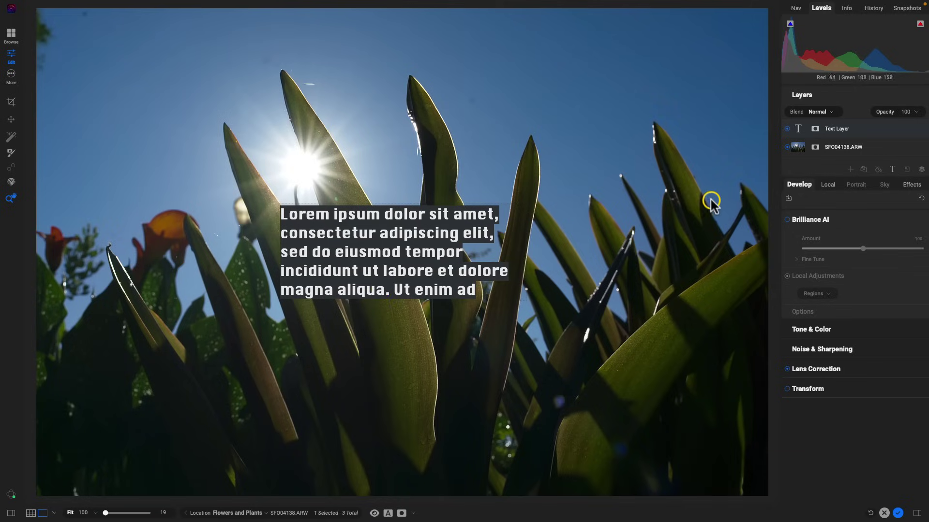
pyautogui.click(889, 130)
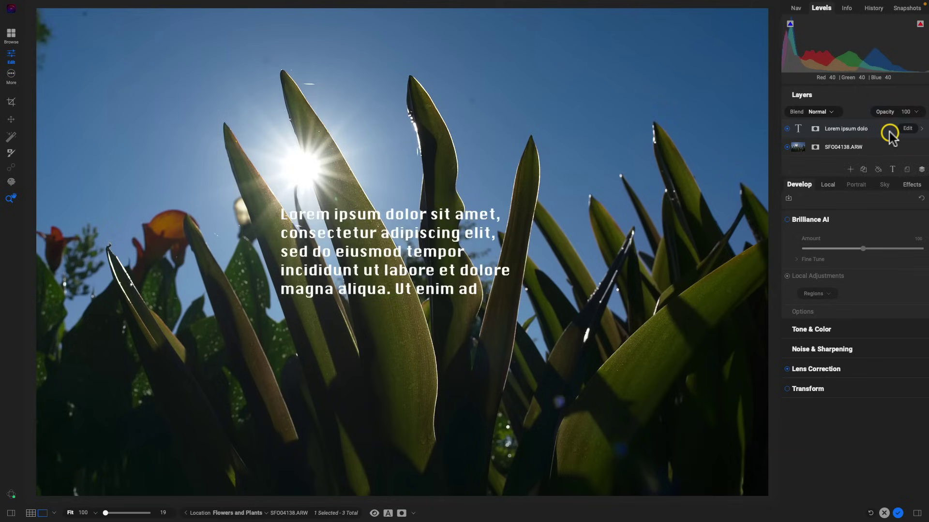
pyautogui.click(906, 170)
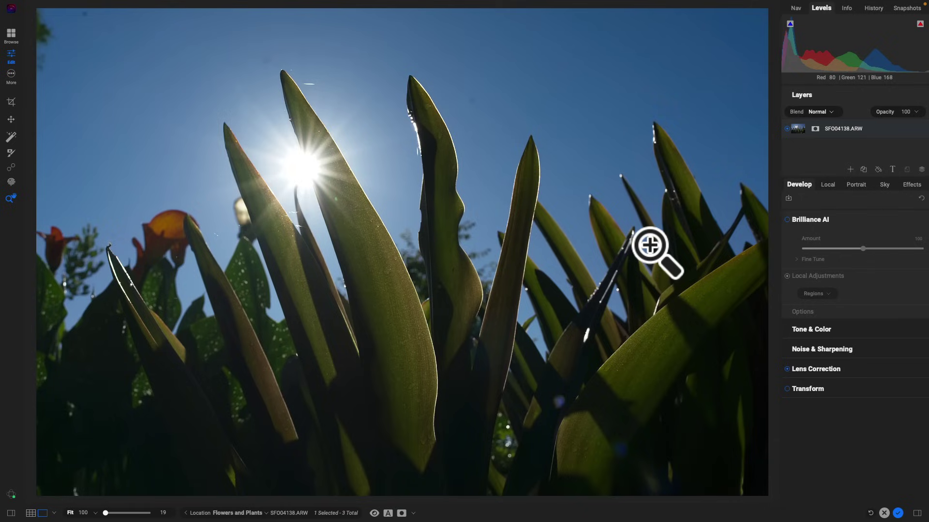
# Add a Black & White filter in the Effects tab to make the leaf photo monochrome.
pyautogui.click(912, 186)
pyautogui.click(860, 220)
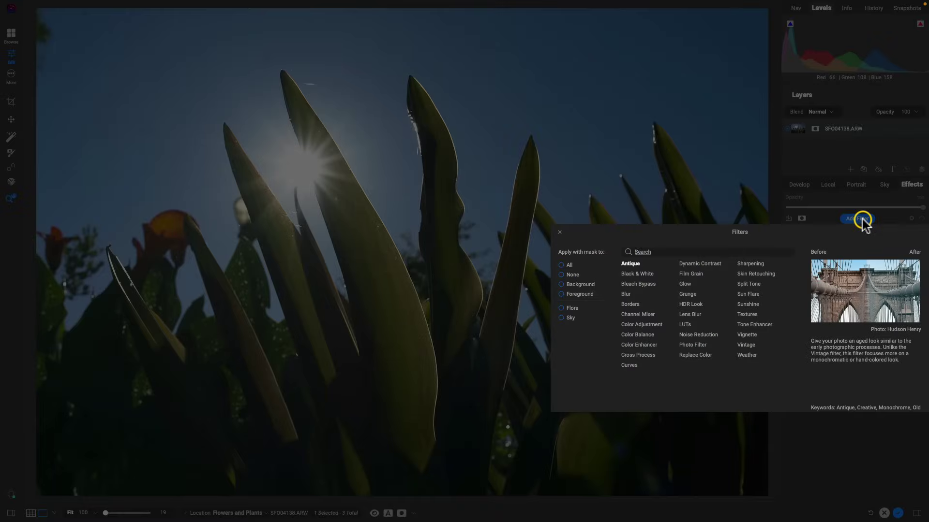
pyautogui.click(639, 274)
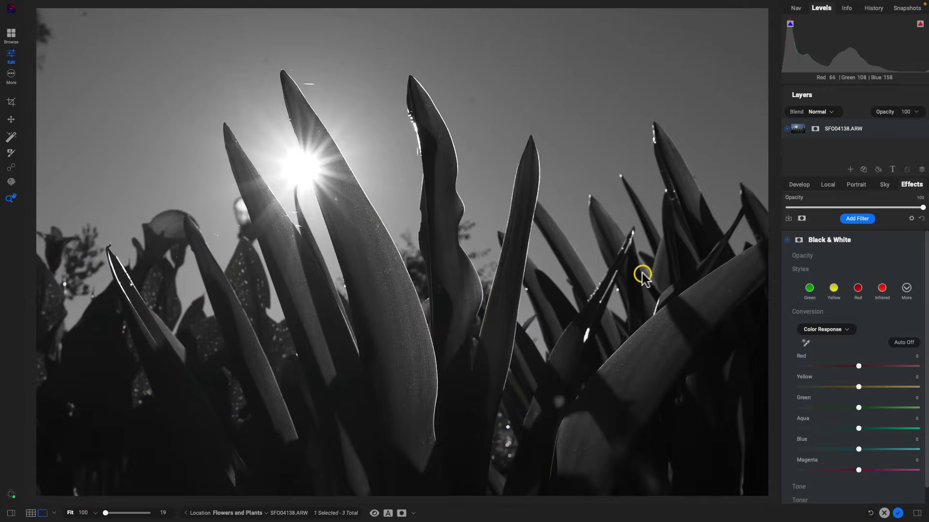
pyautogui.click(798, 241)
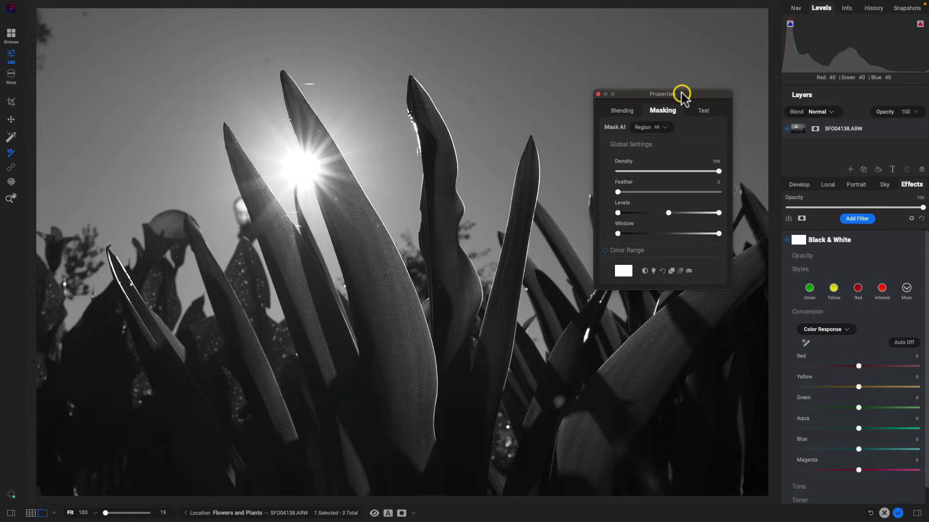
pyautogui.click(620, 111)
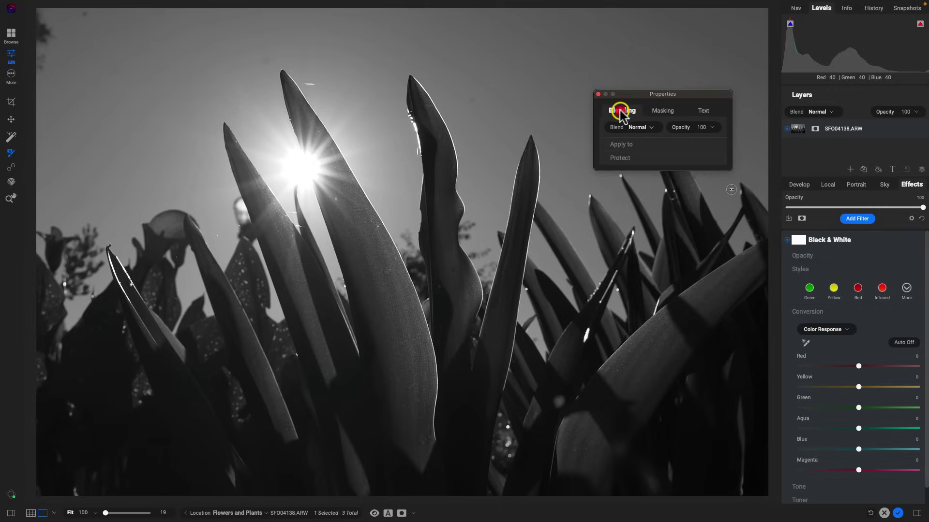
pyautogui.click(661, 110)
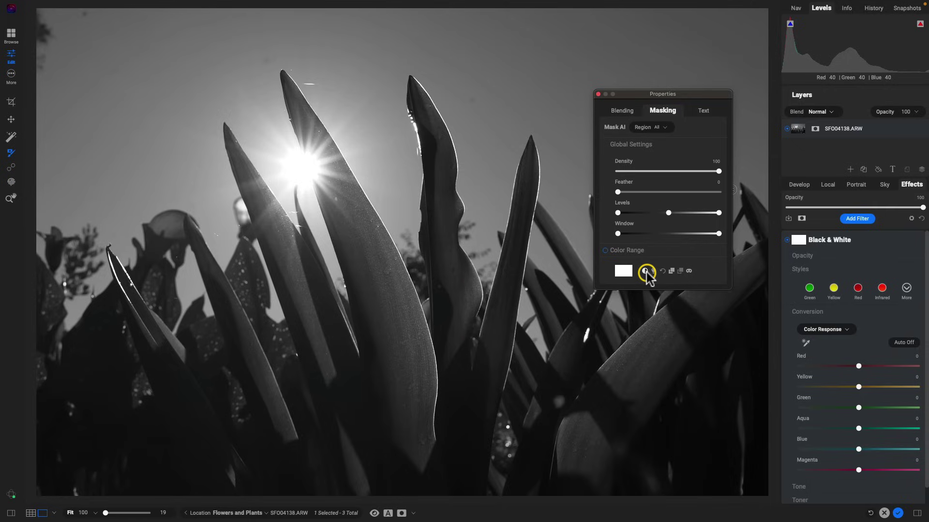
pyautogui.click(689, 272)
pyautogui.click(688, 272)
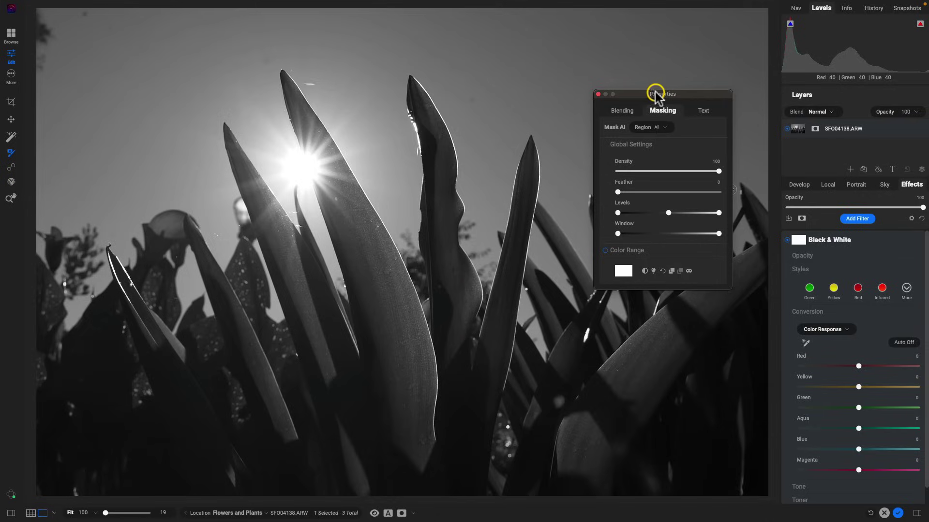
pyautogui.click(629, 111)
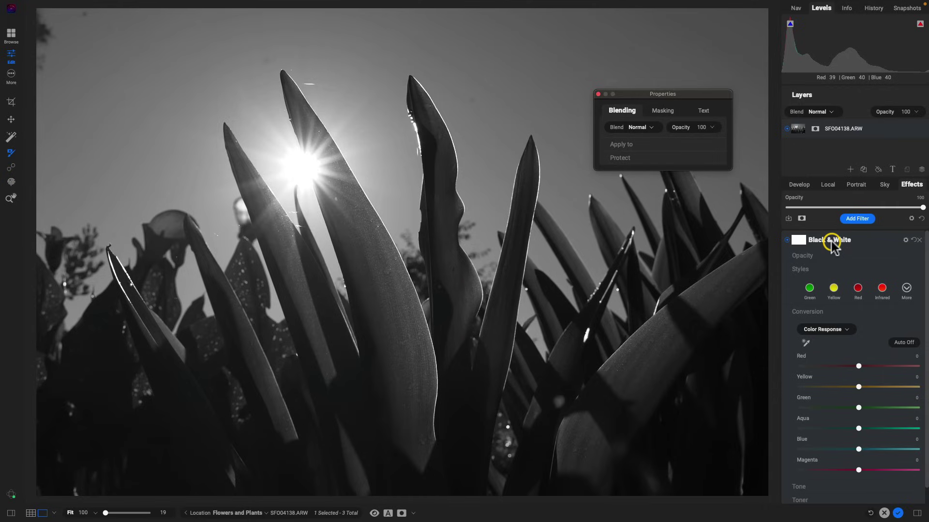
pyautogui.click(669, 145)
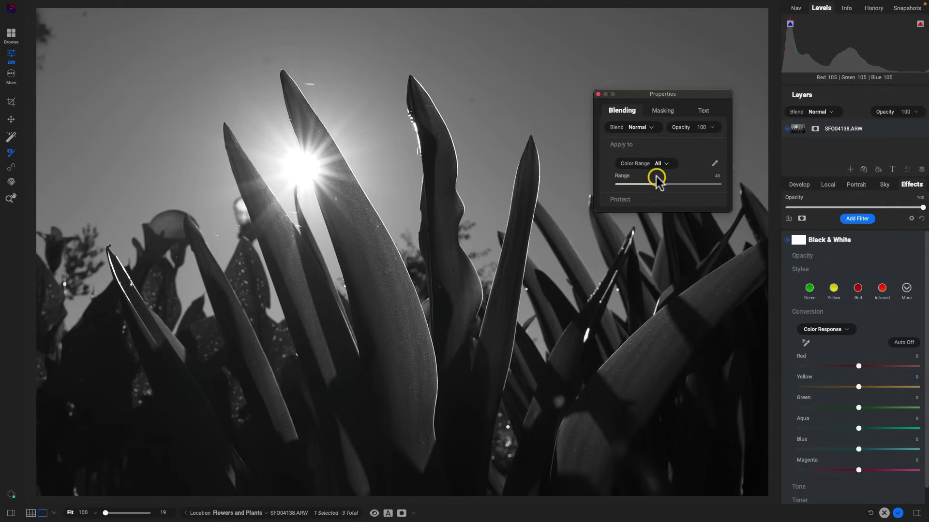
pyautogui.click(655, 202)
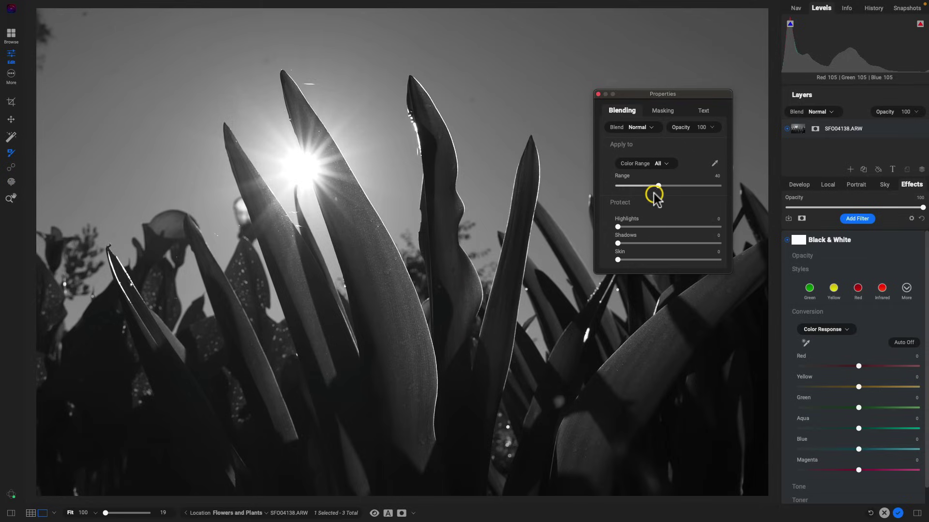
pyautogui.click(598, 94)
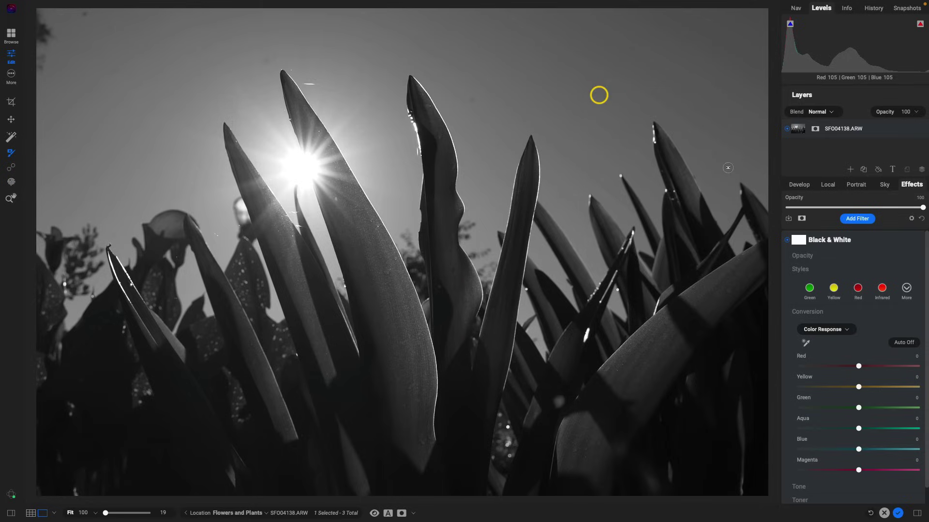
pyautogui.click(401, 514)
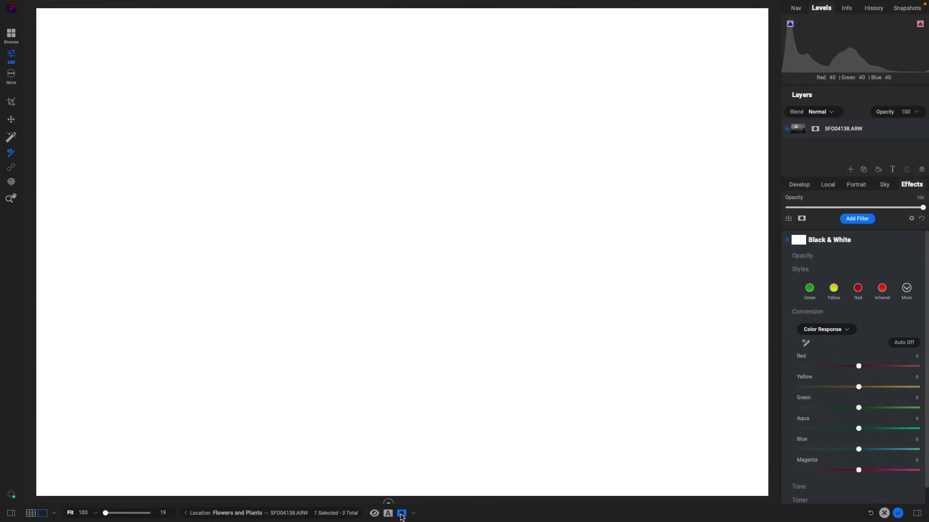
pyautogui.click(400, 514)
pyautogui.click(388, 513)
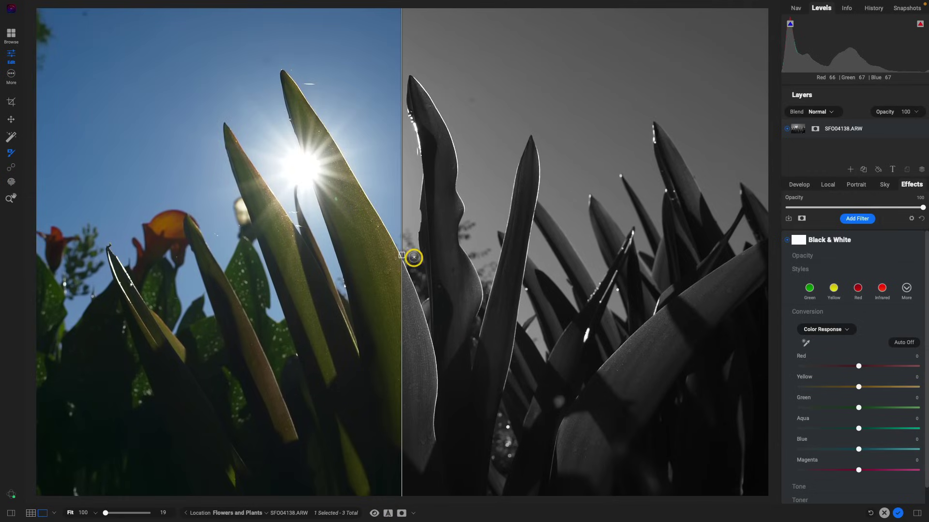
pyautogui.moveTo(402, 257); pyautogui.dragTo(358, 275)
pyautogui.click(374, 513)
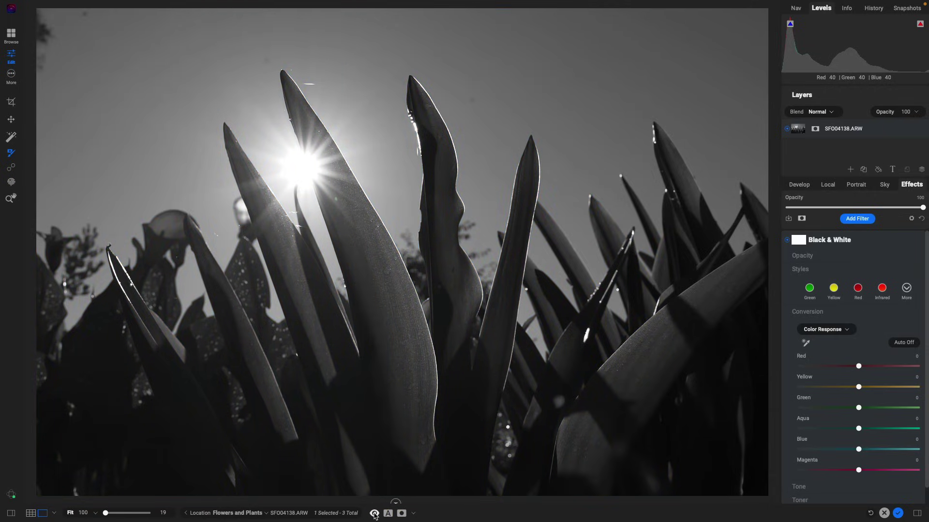
pyautogui.click(375, 514)
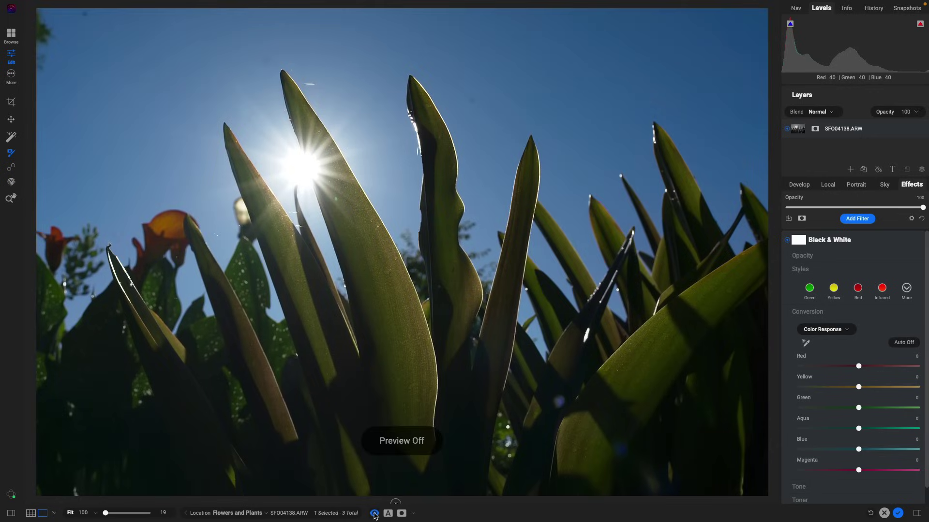
pyautogui.click(375, 514)
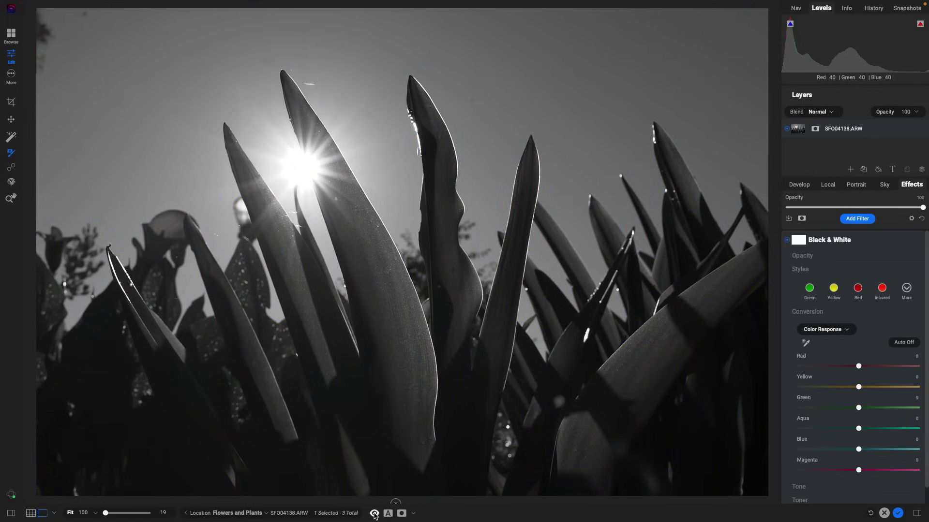
pyautogui.click(375, 514)
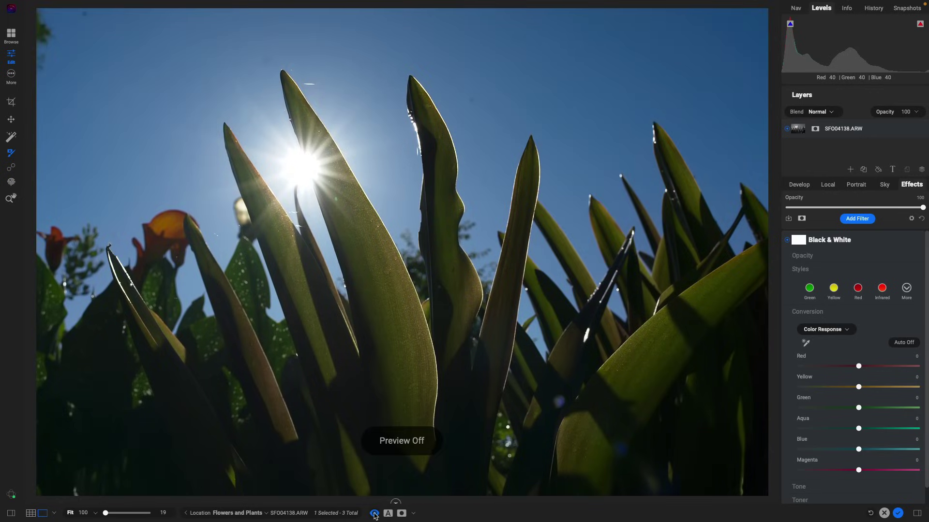
pyautogui.click(375, 514)
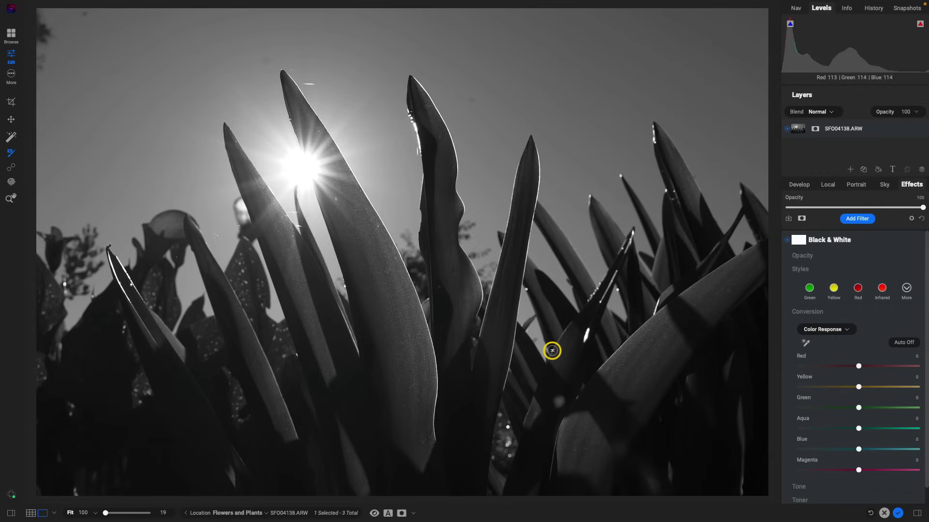
pyautogui.hotkey('ctrl', 'p')
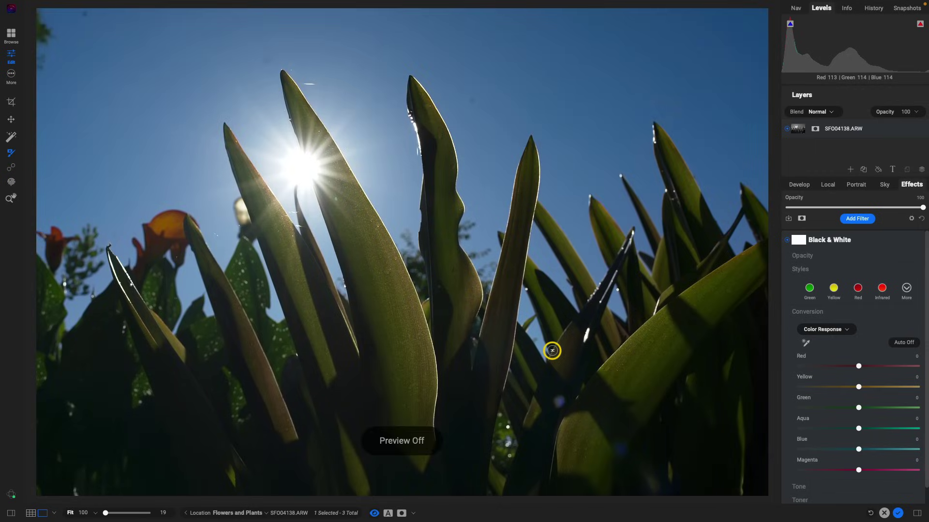
pyautogui.hotkey('ctrl', 'p')
pyautogui.hotkey('ctrl', 'p')
pyautogui.hotkey('ctrl', 'p')
pyautogui.hotkey('ctrl', 'p')
pyautogui.hotkey('ctrl', 'p')
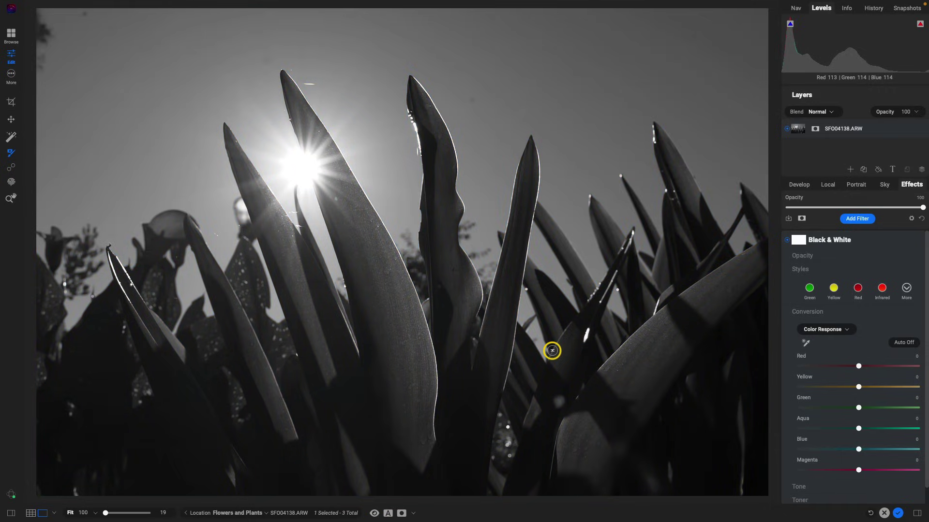
pyautogui.hotkey('ctrl', 'p')
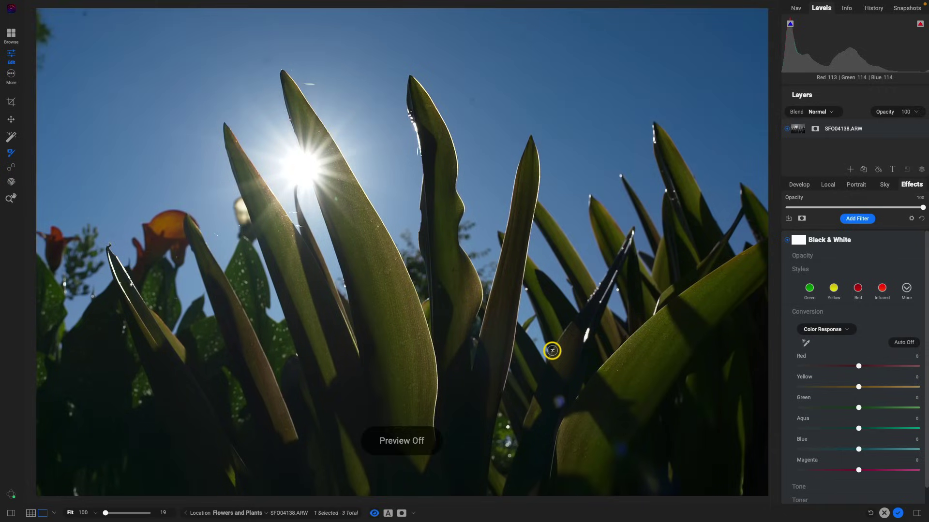
pyautogui.hotkey('ctrl', 'p')
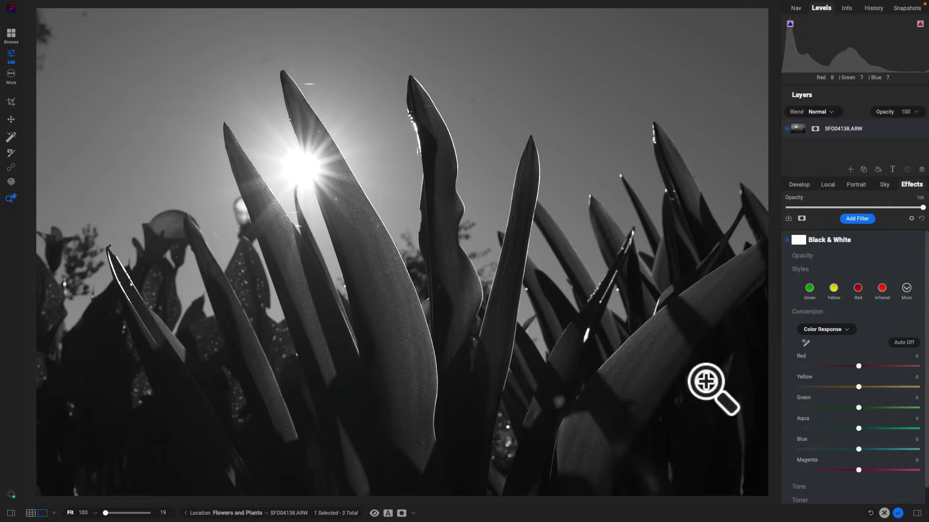